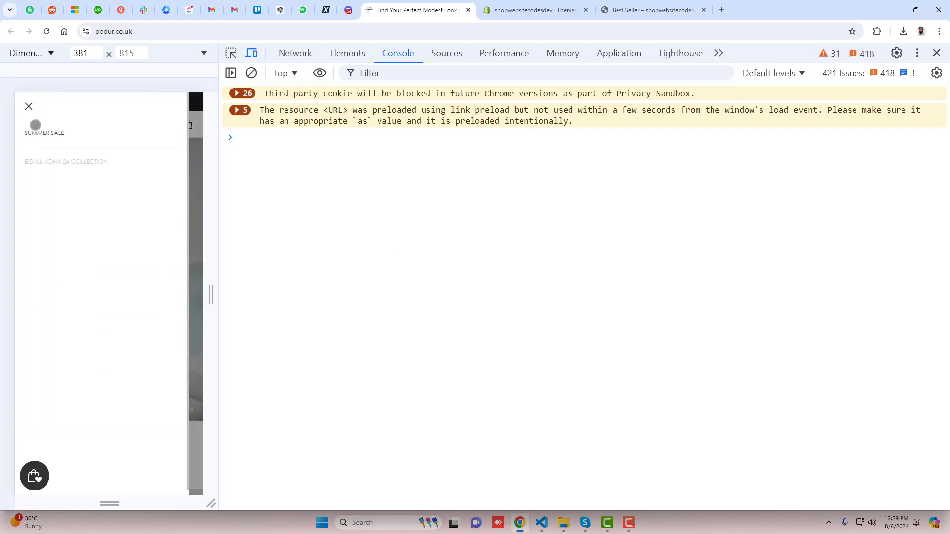
Browse the WOMAN submenu in the mobile drawer, closing and reopening the drawer.
click(177, 186)
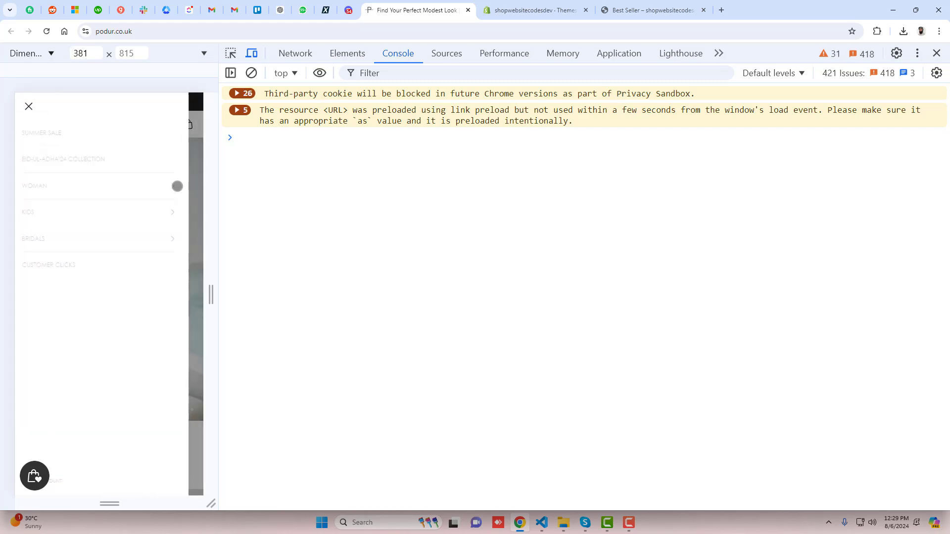
click(30, 132)
click(167, 214)
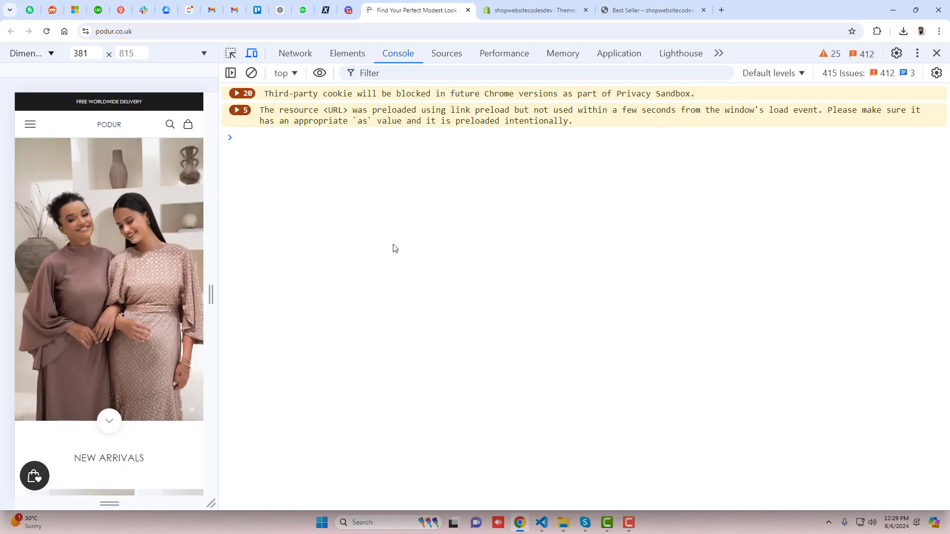
click(37, 126)
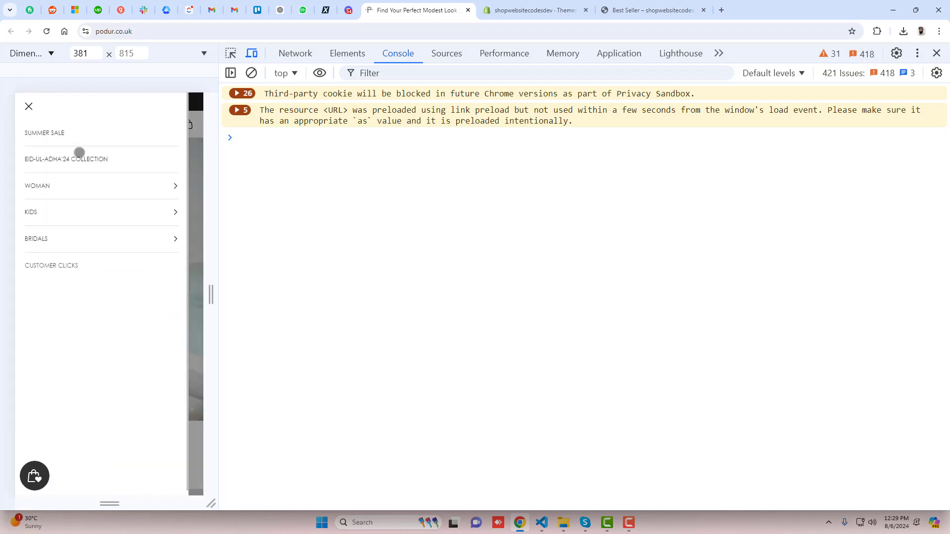
click(176, 186)
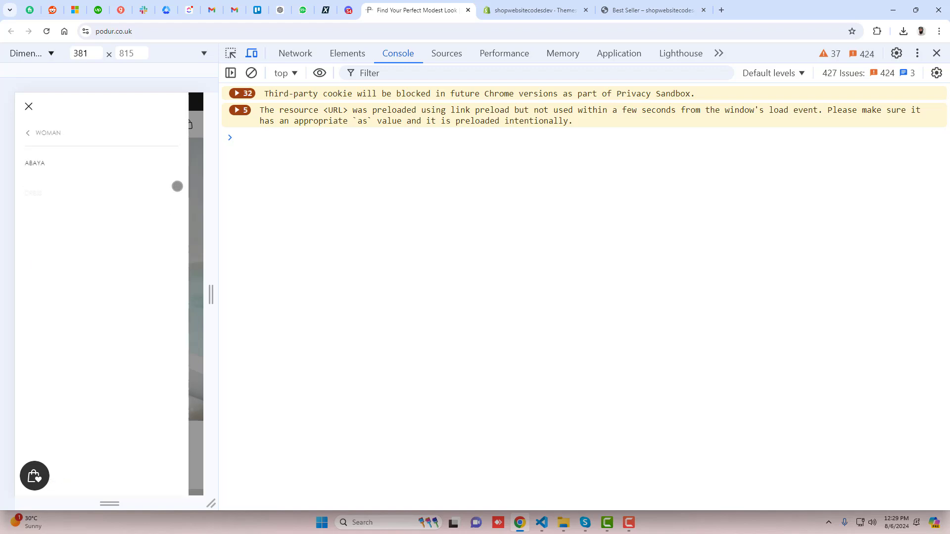
click(33, 134)
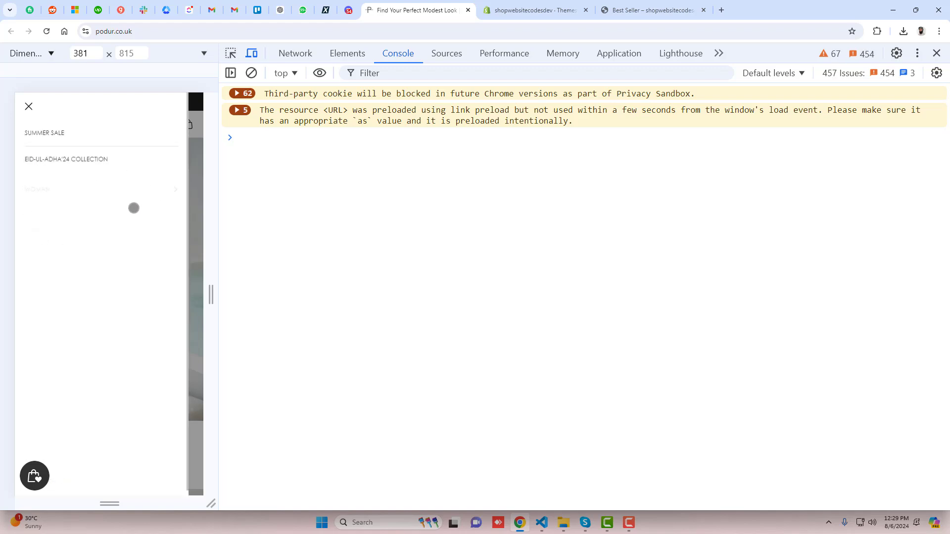
Step through the KIDS, BRIDALS and WOMAN submenus, then close the drawer.
click(167, 215)
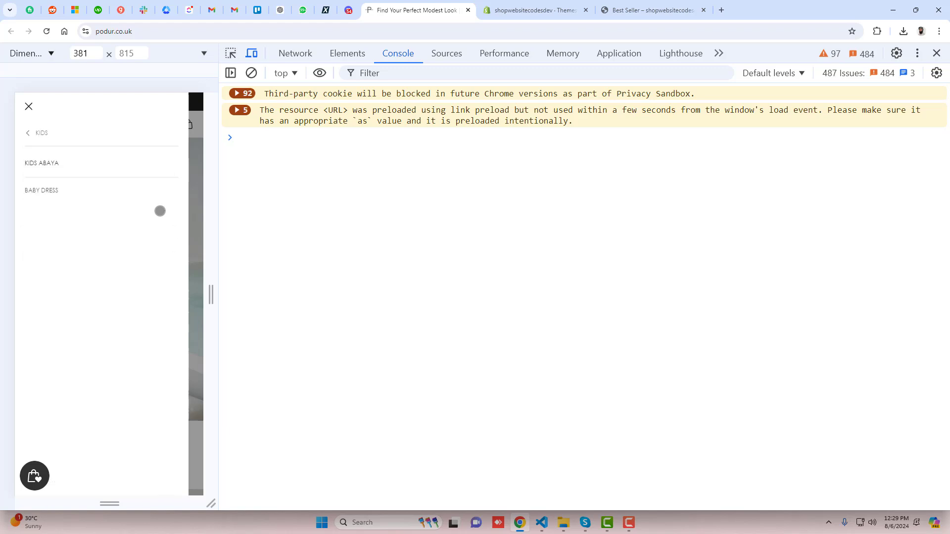
click(25, 129)
click(164, 242)
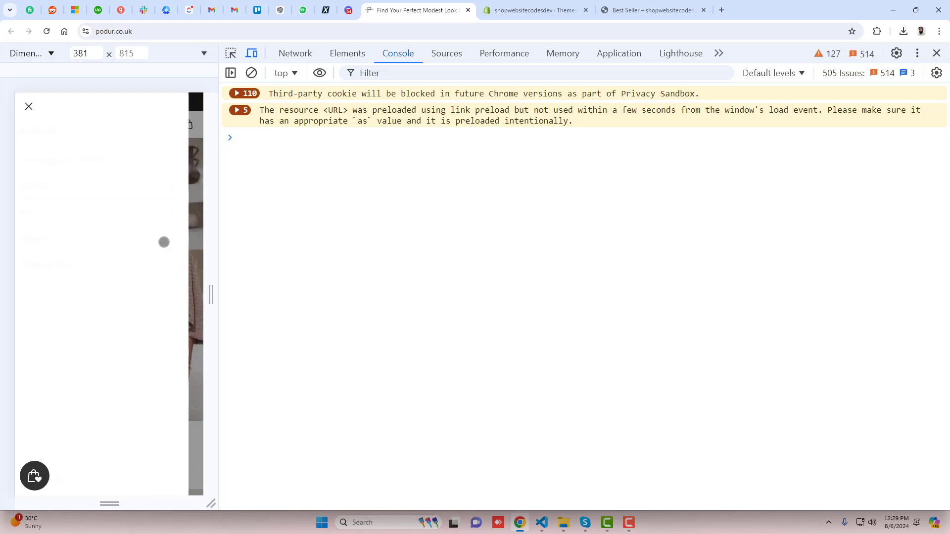
click(37, 137)
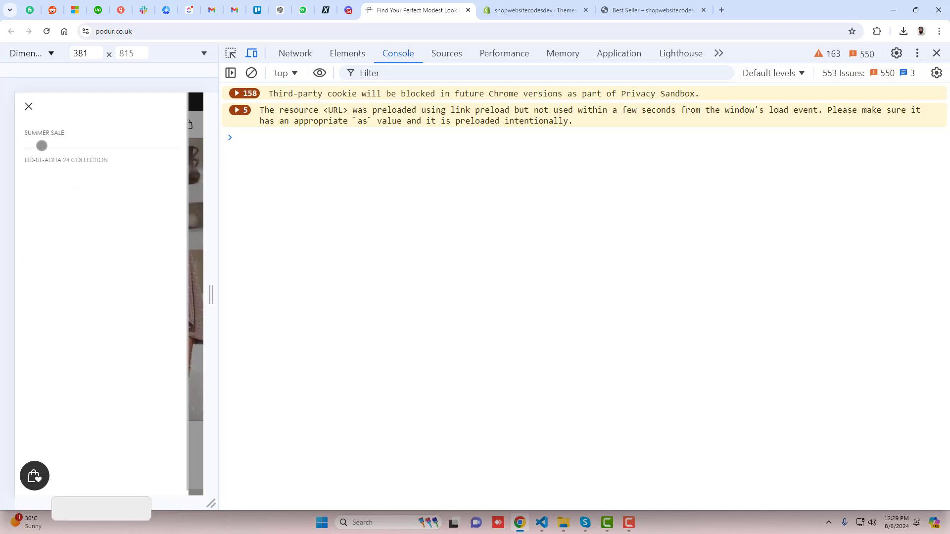
click(161, 186)
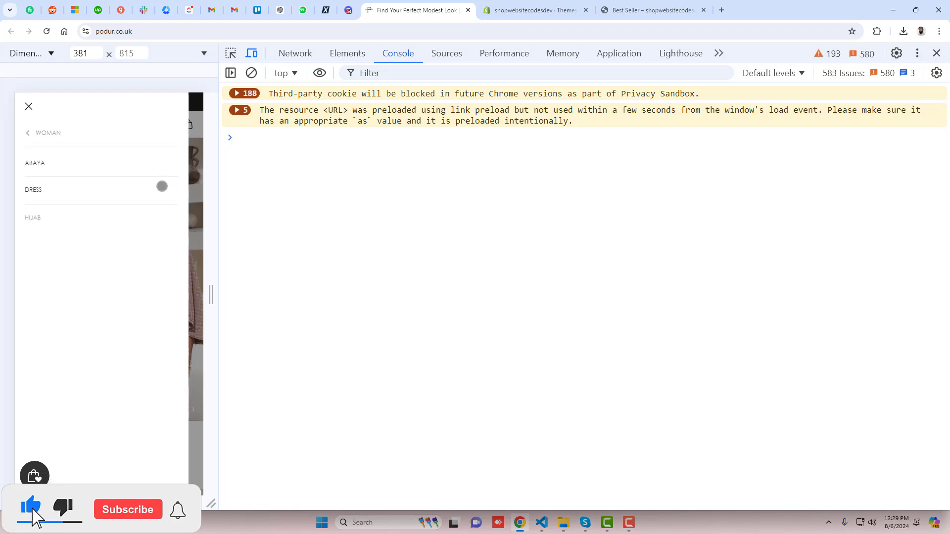
click(29, 134)
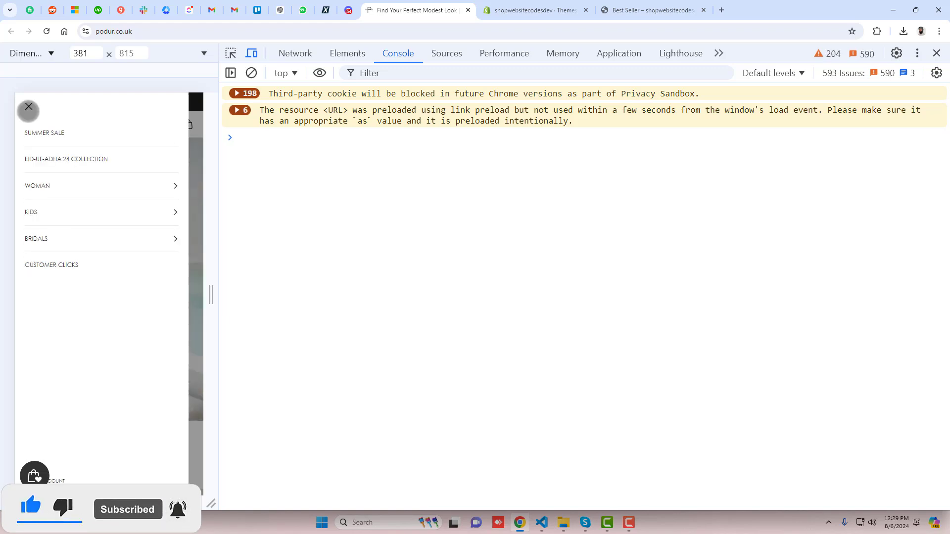
click(28, 108)
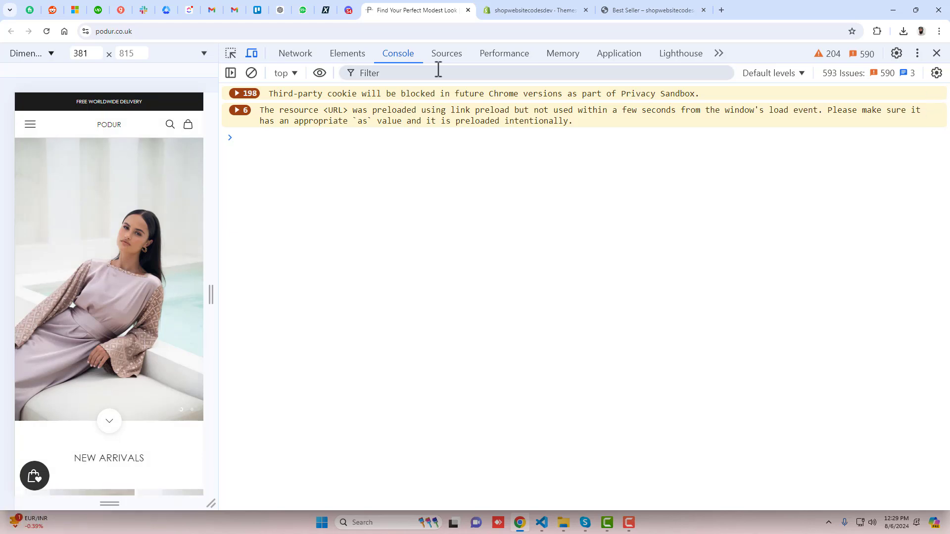
Open the Woman Under Shirts product page in a phone-sized DevTools preview.
click(553, 8)
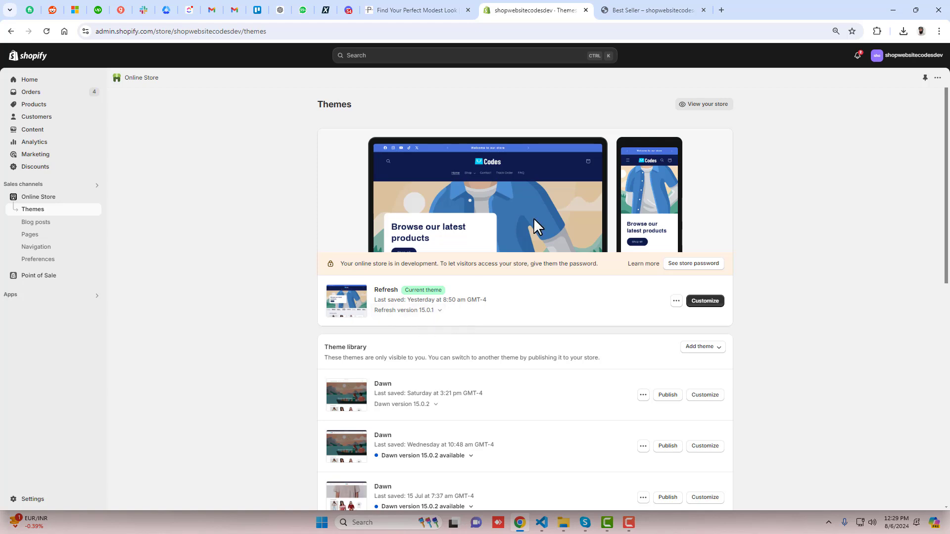
click(644, 4)
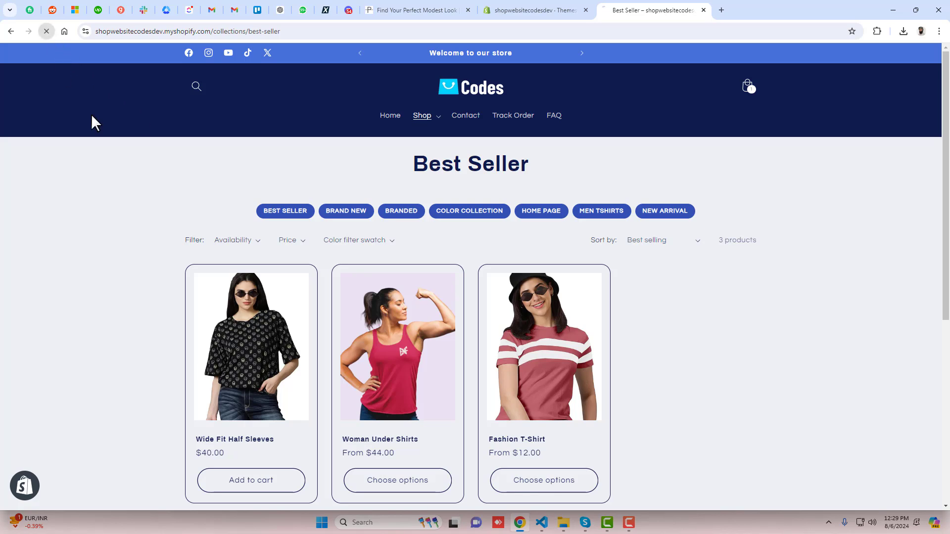
right_click(366, 168)
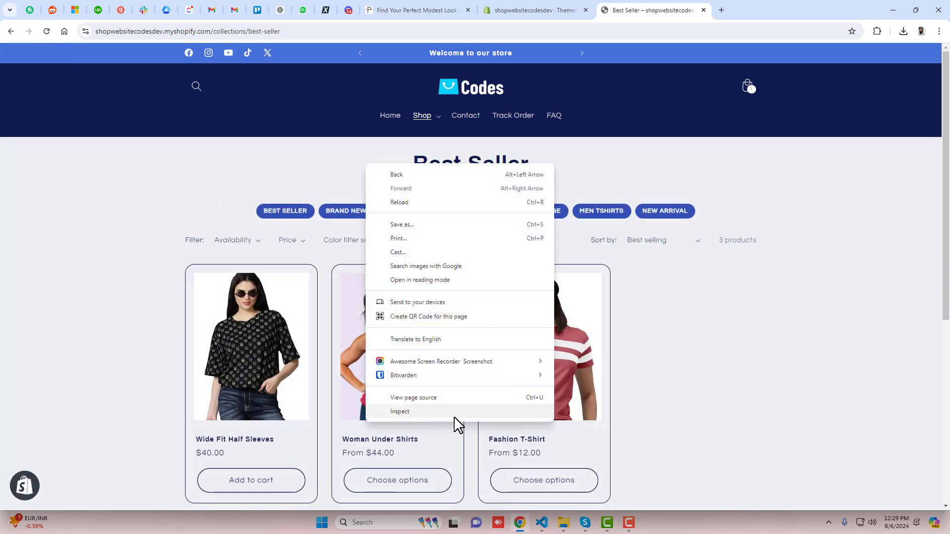
click(452, 426)
right_click(300, 182)
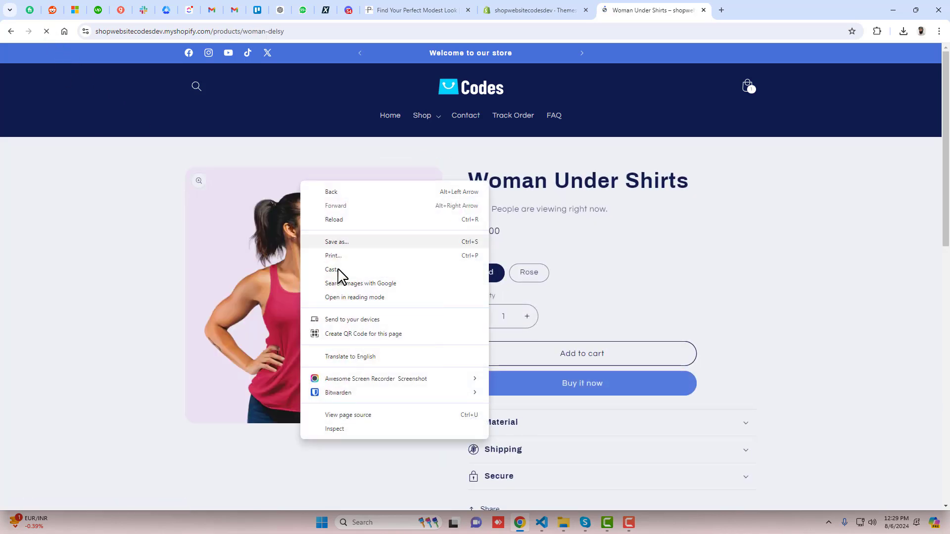
click(334, 428)
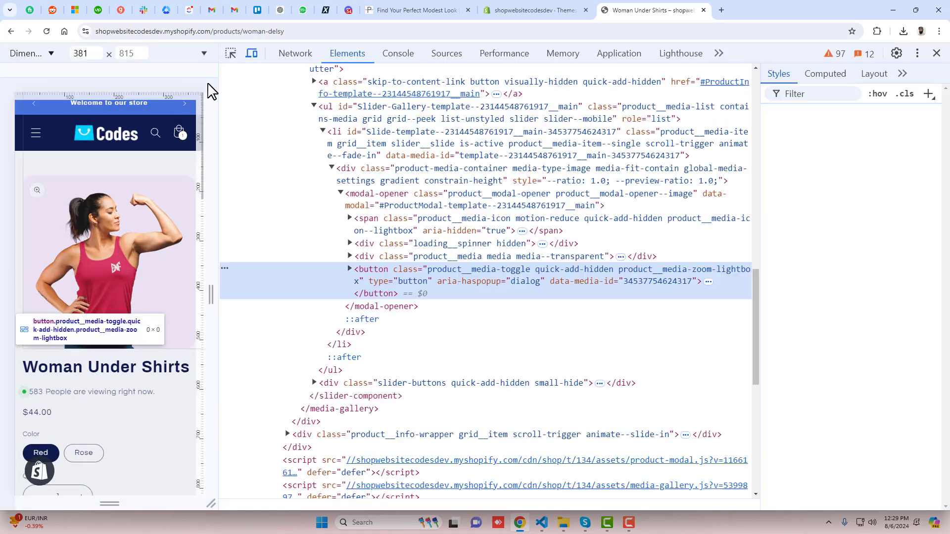
Test the mobile drawer's Shop submenu, then return to the Shopify themes page.
click(35, 133)
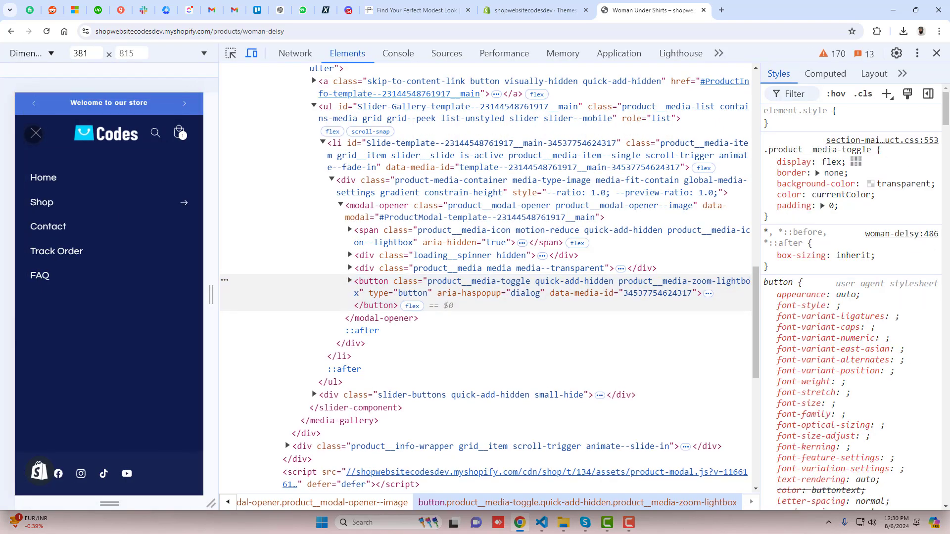
click(183, 202)
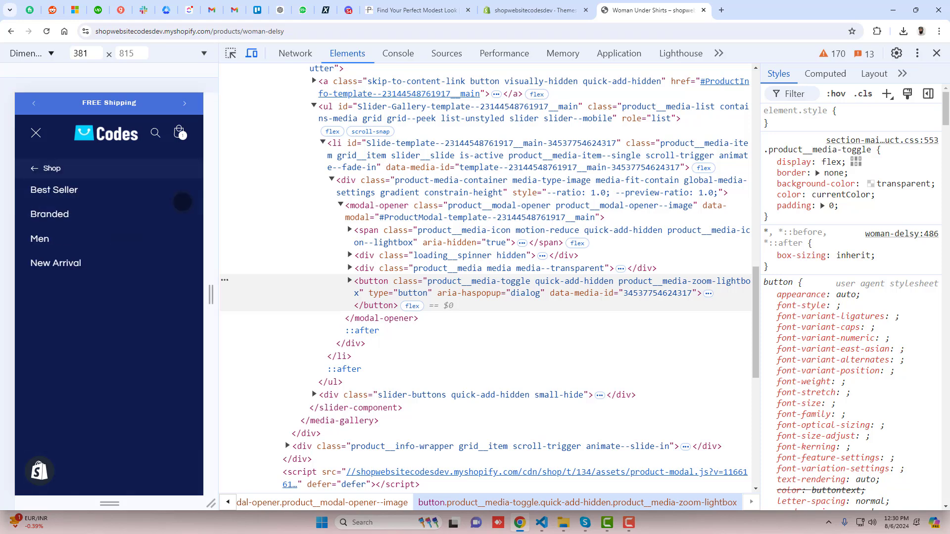
click(36, 169)
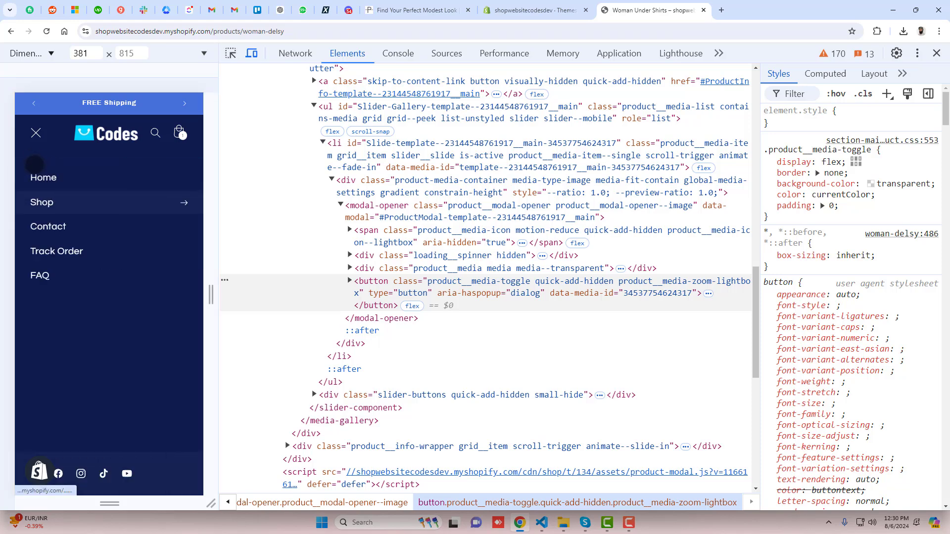
click(35, 133)
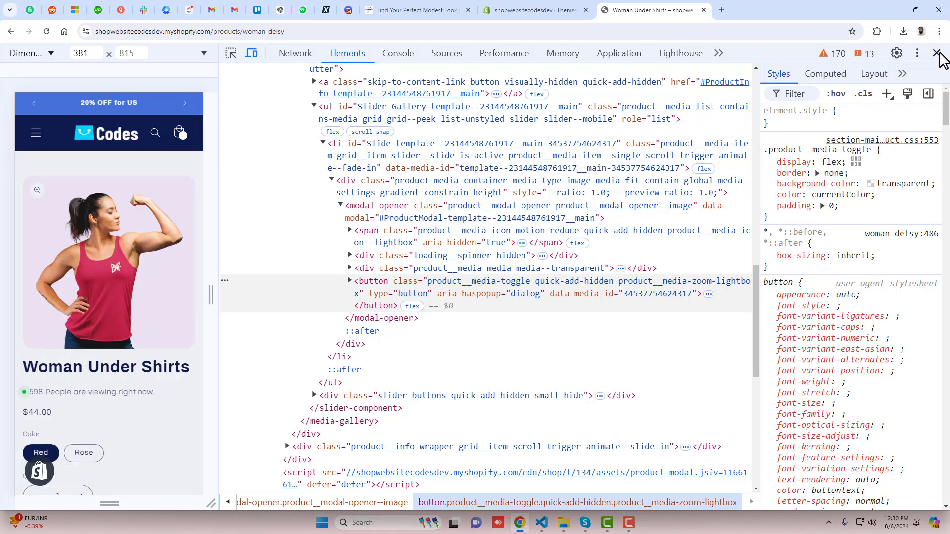
click(535, 10)
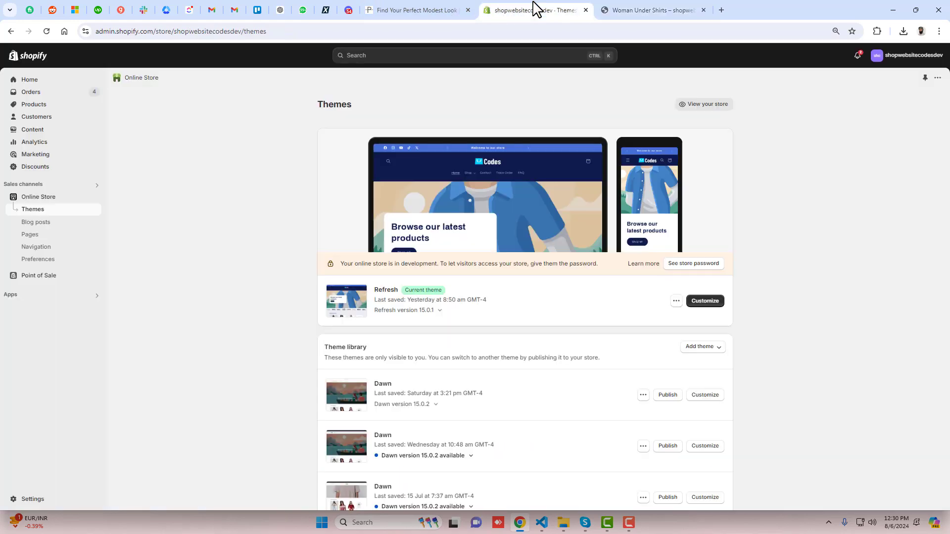
Open the Refresh theme's code editor and find and open base.css.
click(675, 301)
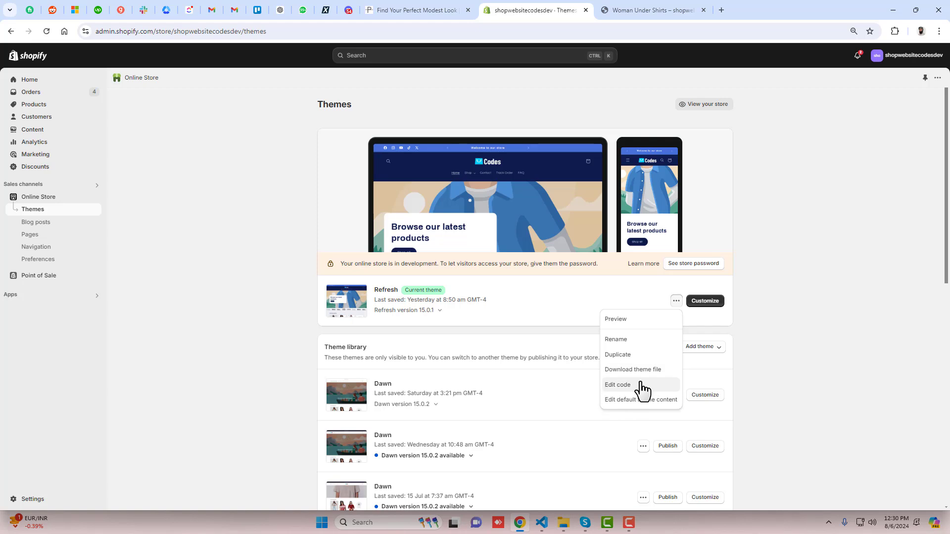
click(643, 385)
click(31, 100)
click(37, 117)
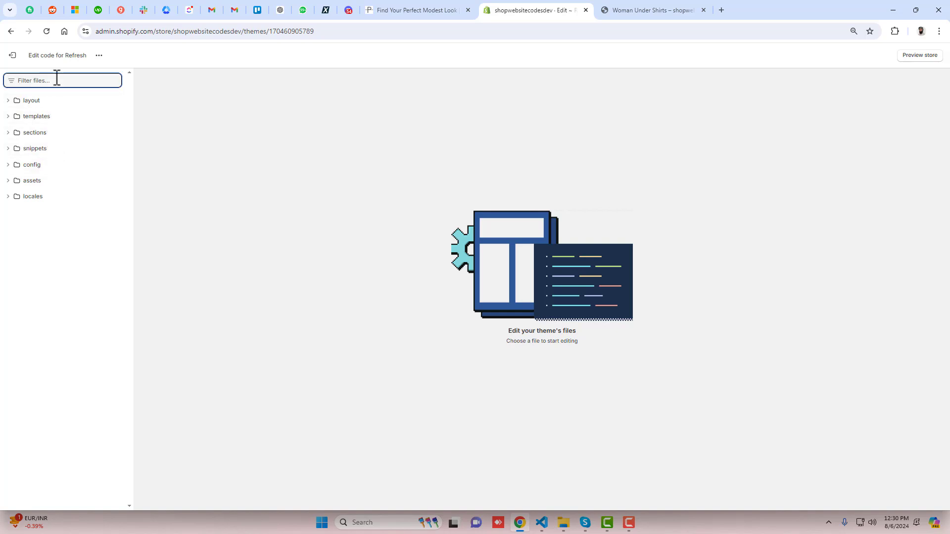
text(base)
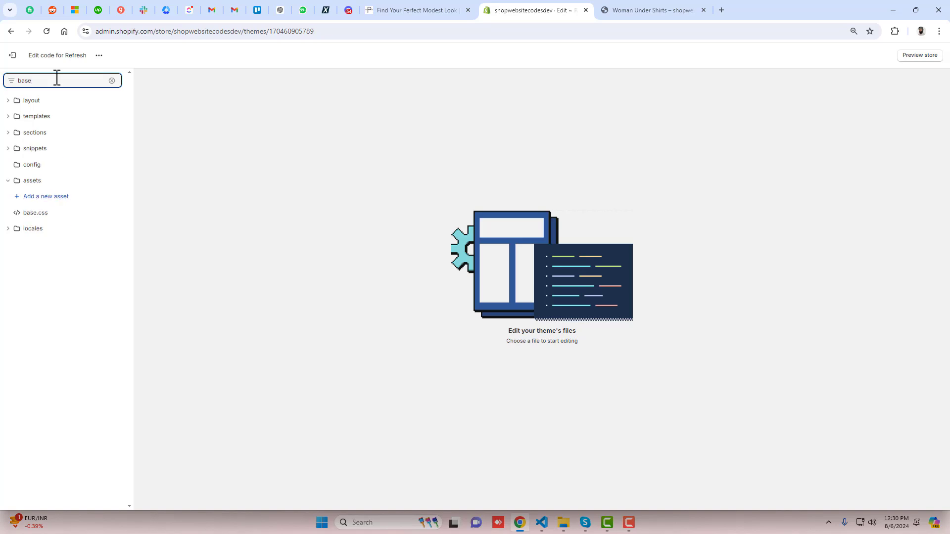
click(48, 214)
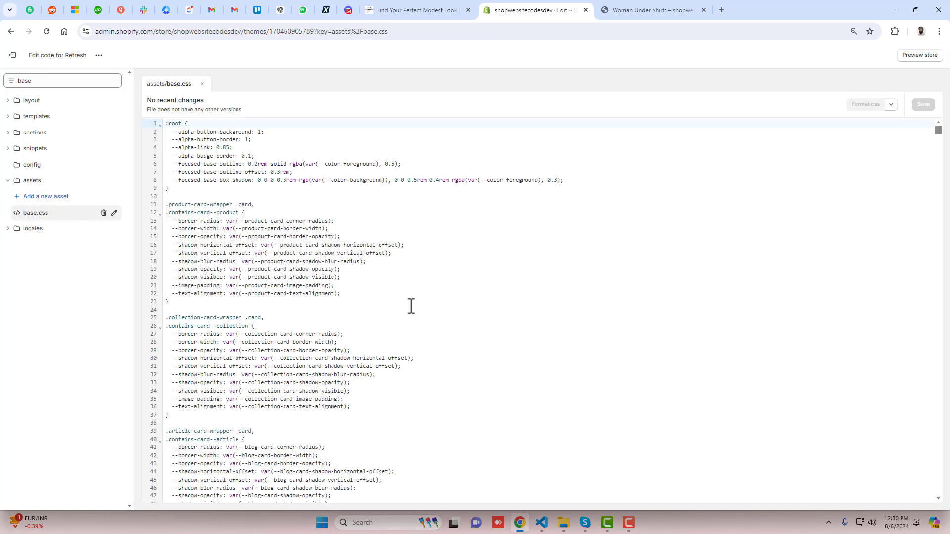
Scroll base.css to its end and select all the CSS in sidebar-animation.txt.
drag(938, 130, 921, 529)
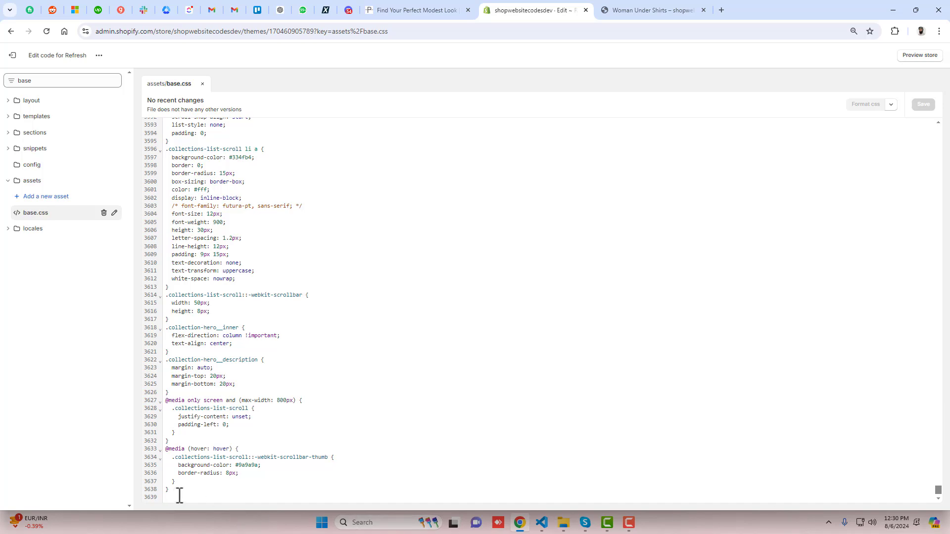
click(542, 523)
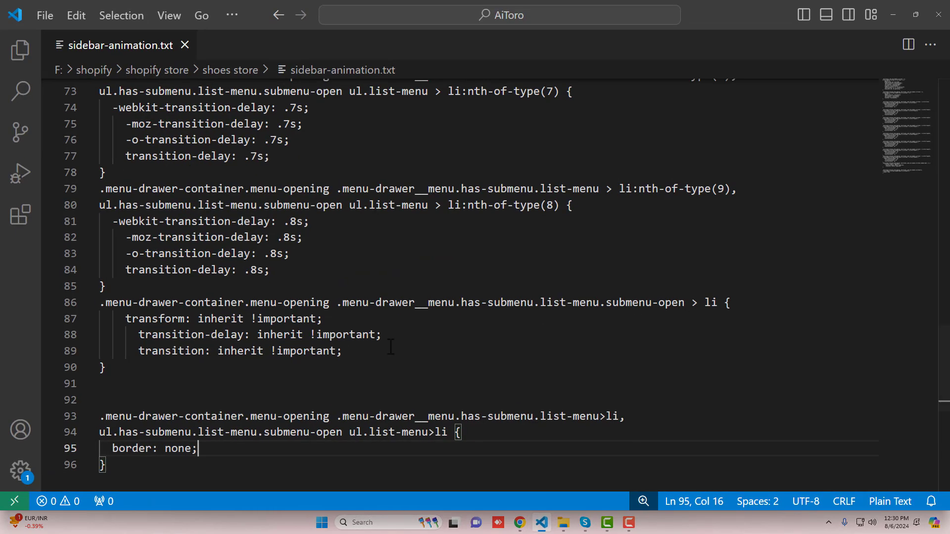
click(322, 255)
key(ctrl+a)
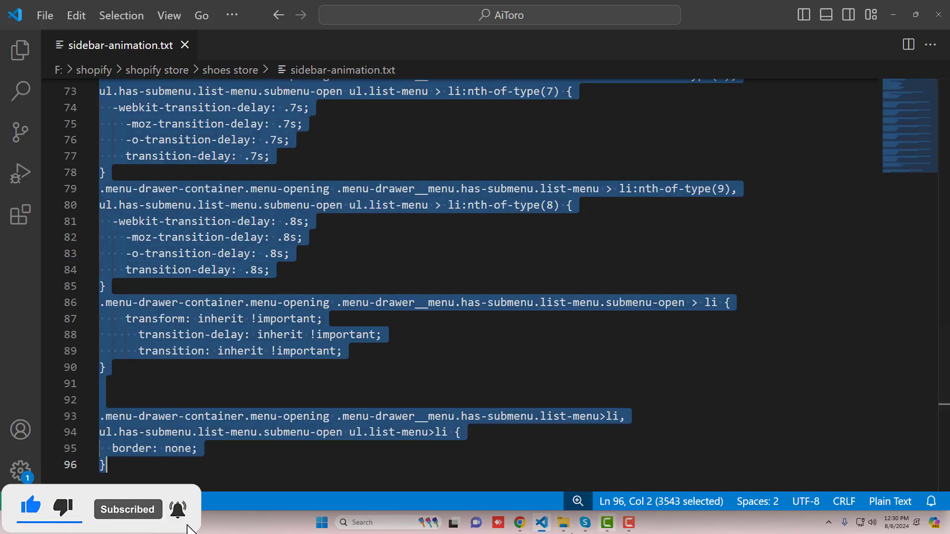
click(519, 522)
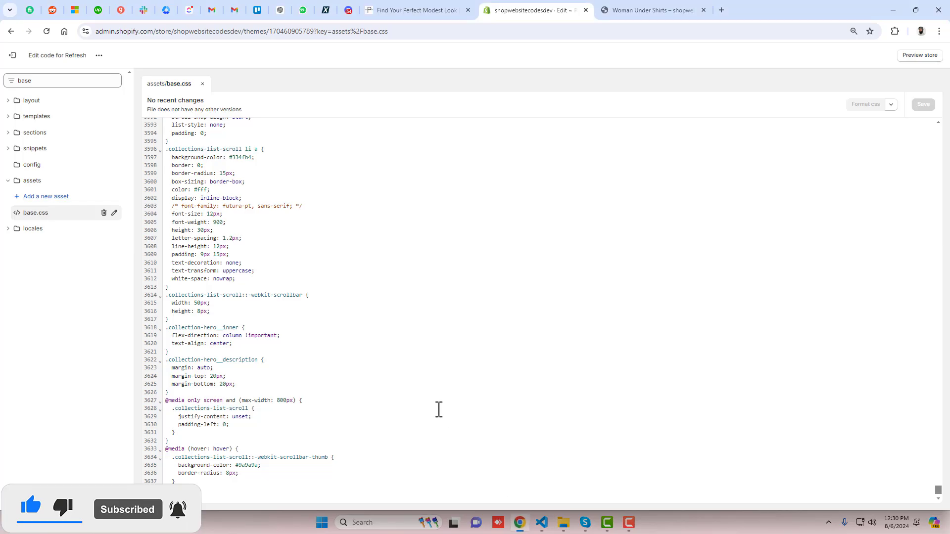
Paste the sidebar animation CSS at the end of base.css and save it.
click(209, 496)
key(ctrl+v)
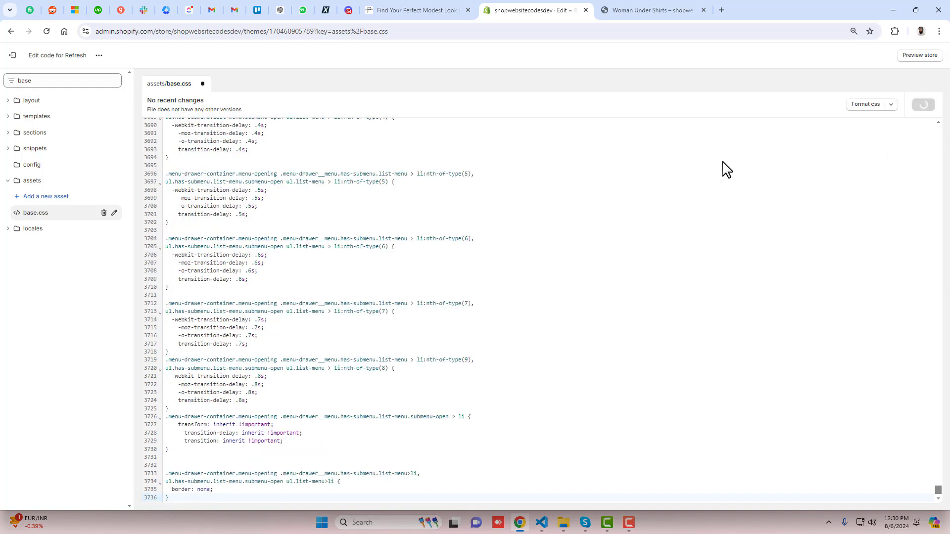
click(653, 10)
Hard-reload to test the animated drawer, then comment out the border: none rule in base.css.
right_click(46, 34)
click(84, 78)
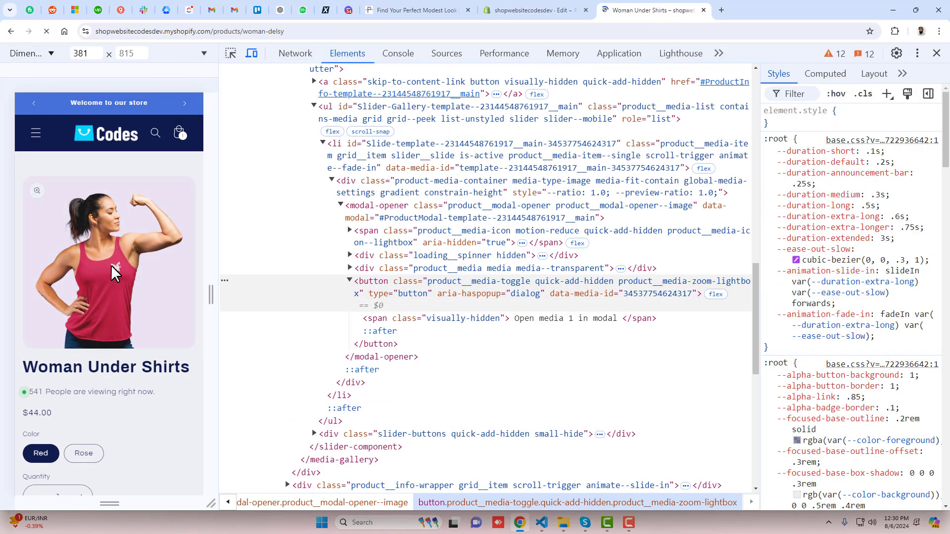
click(36, 132)
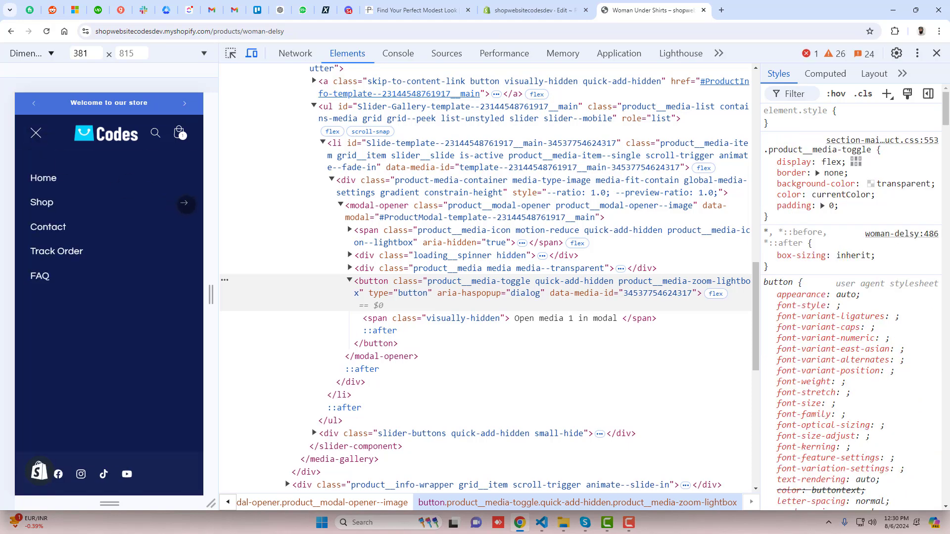
click(184, 203)
click(32, 169)
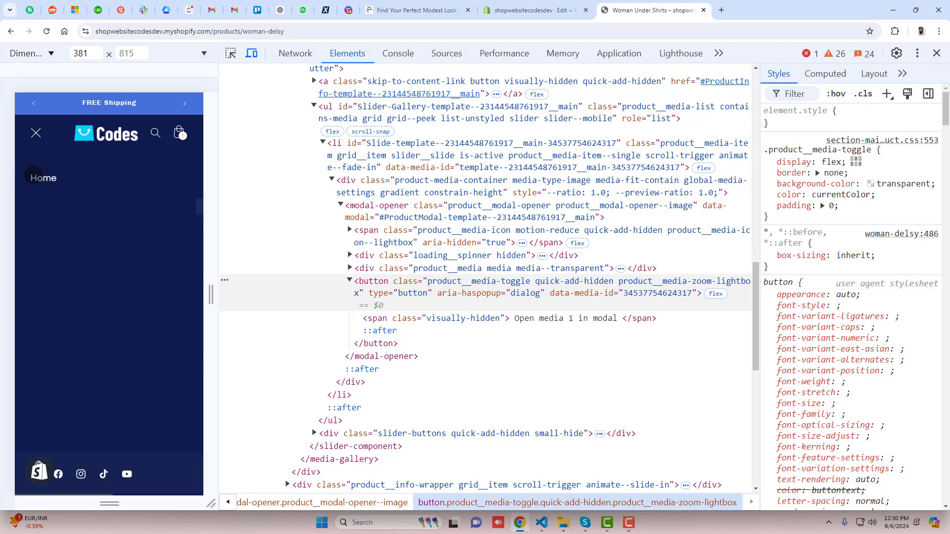
click(184, 202)
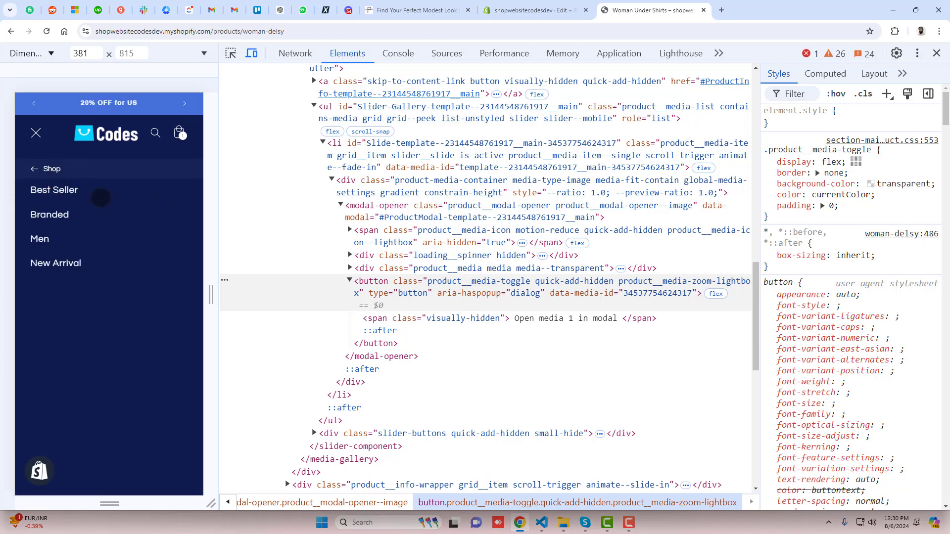
click(546, 7)
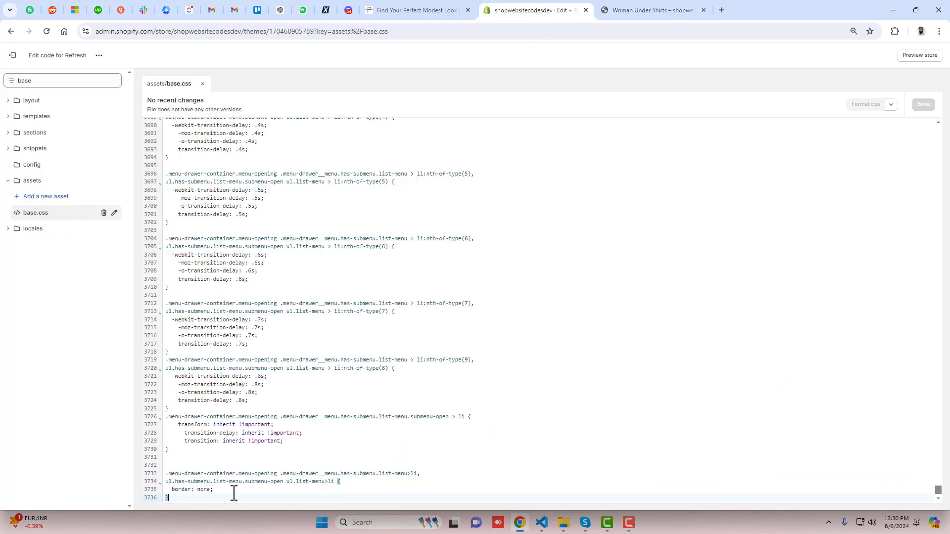
key(ctrl+slash)
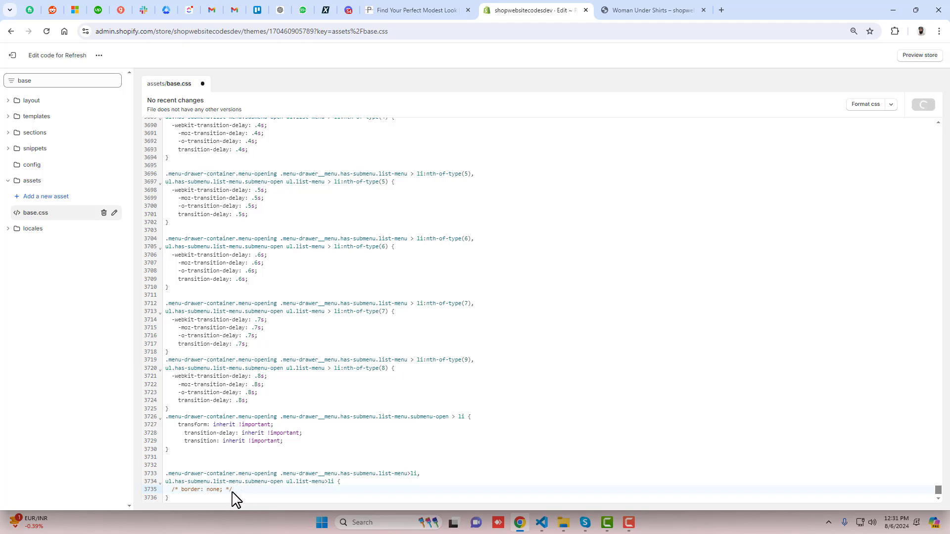
Hard-reload the product page and recheck the drawer's Shop submenu with its divider lines.
click(652, 9)
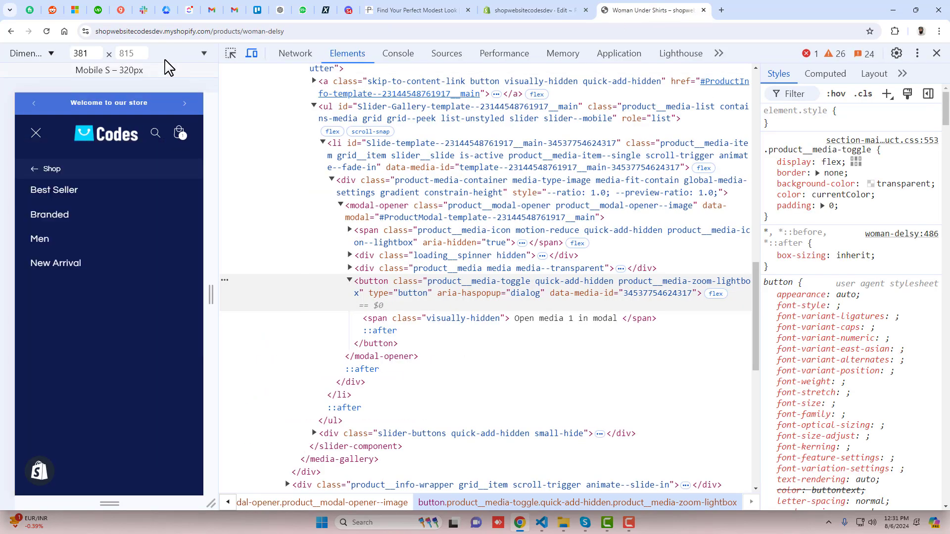
right_click(42, 30)
click(49, 78)
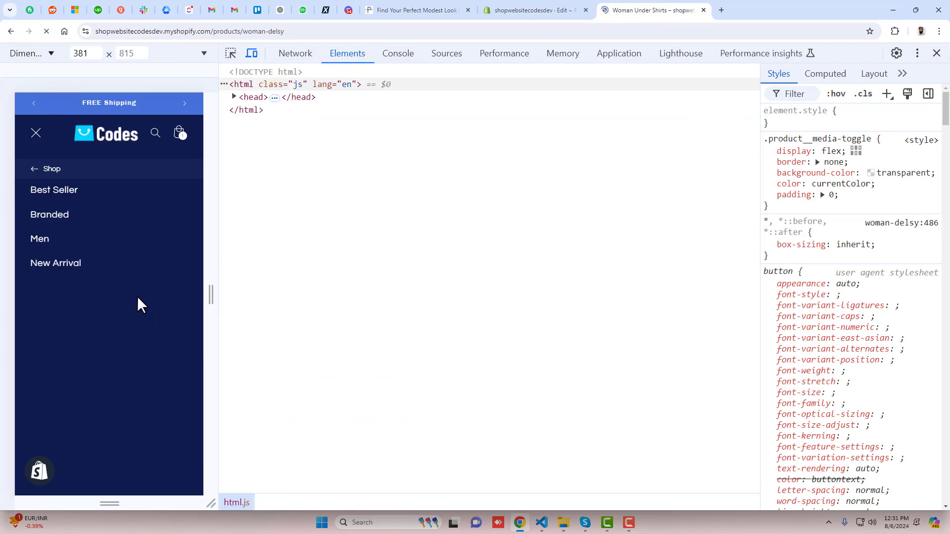
click(36, 134)
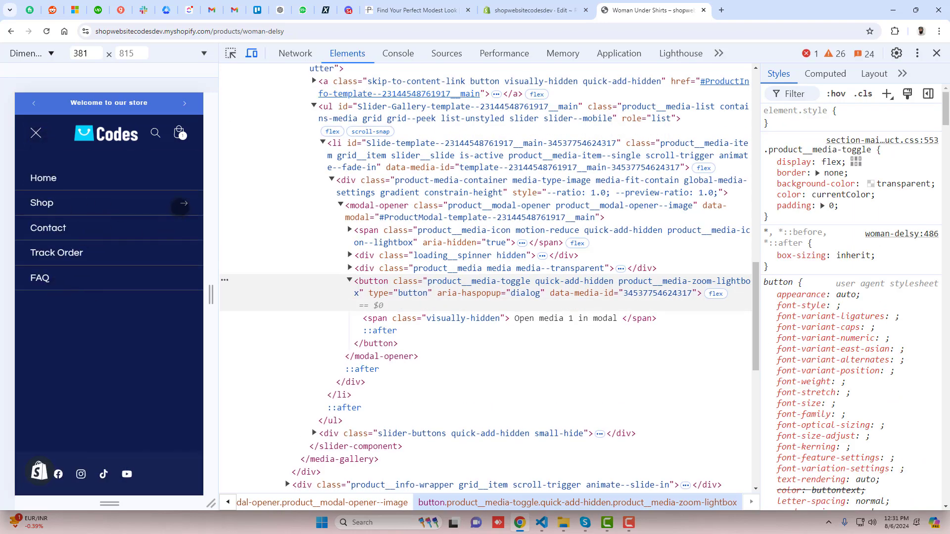
click(186, 203)
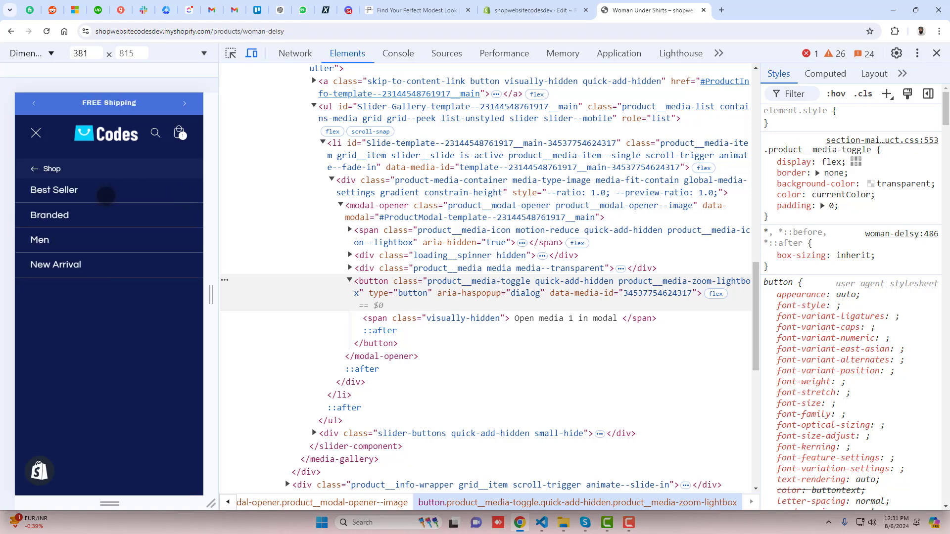
click(35, 169)
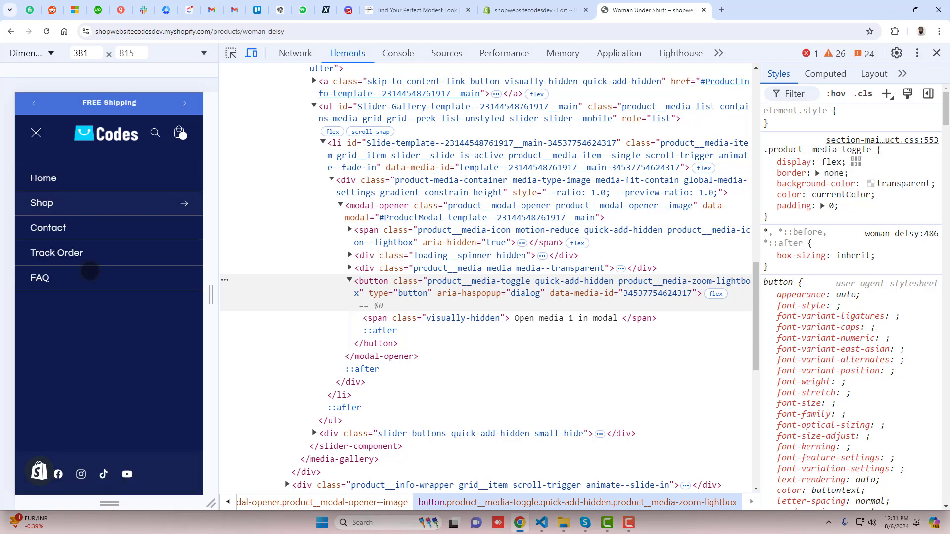
Close DevTools and scroll the desktop homepage through featured products, About and Testimonials to the footer.
click(936, 53)
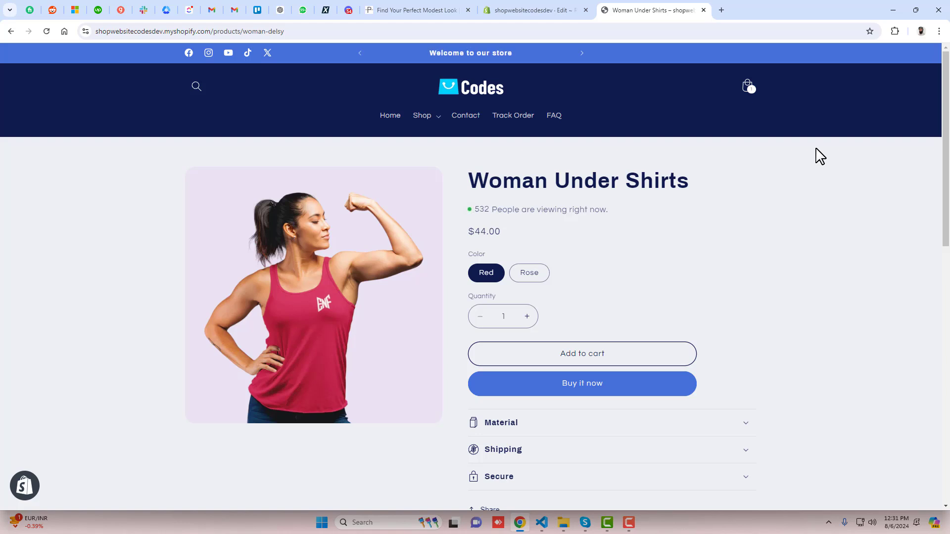
click(475, 92)
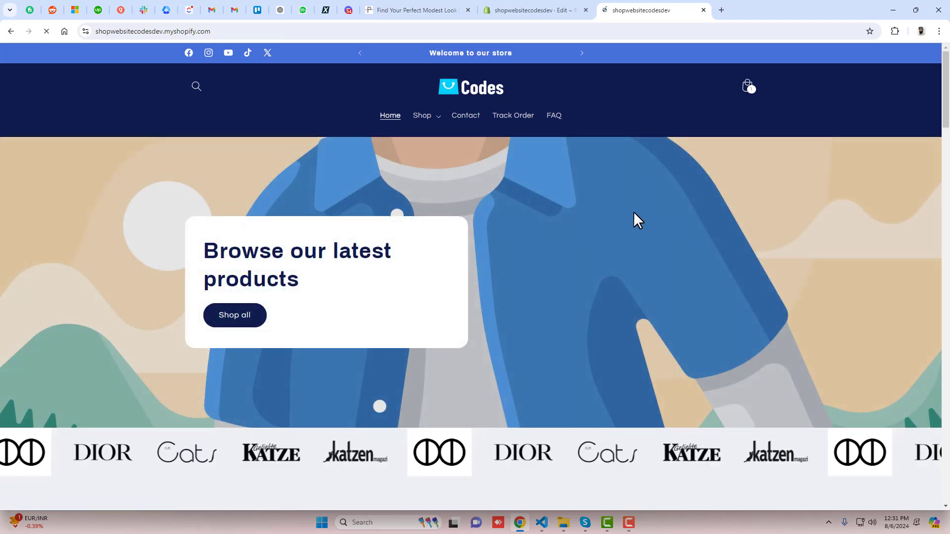
scroll(633, 217, down, 7)
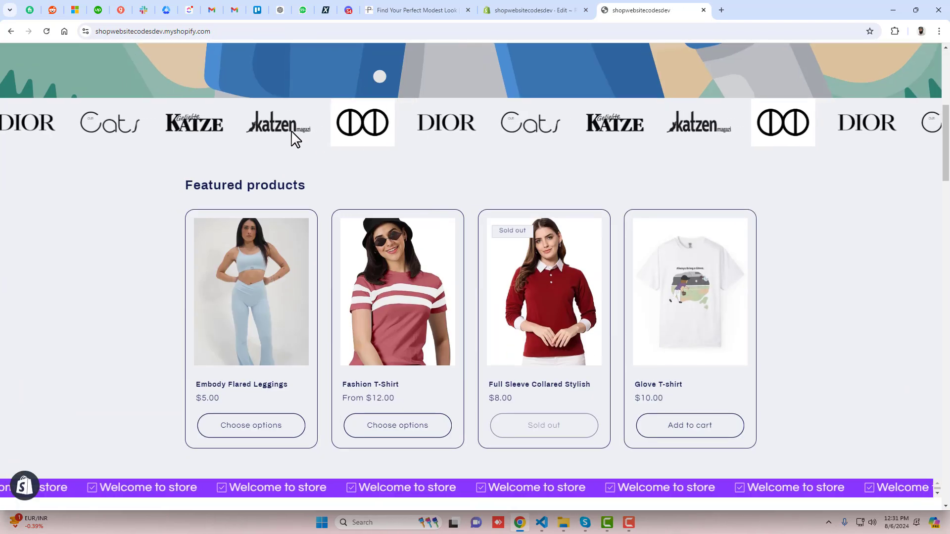
scroll(305, 182, up, 7)
scroll(399, 241, down, 3)
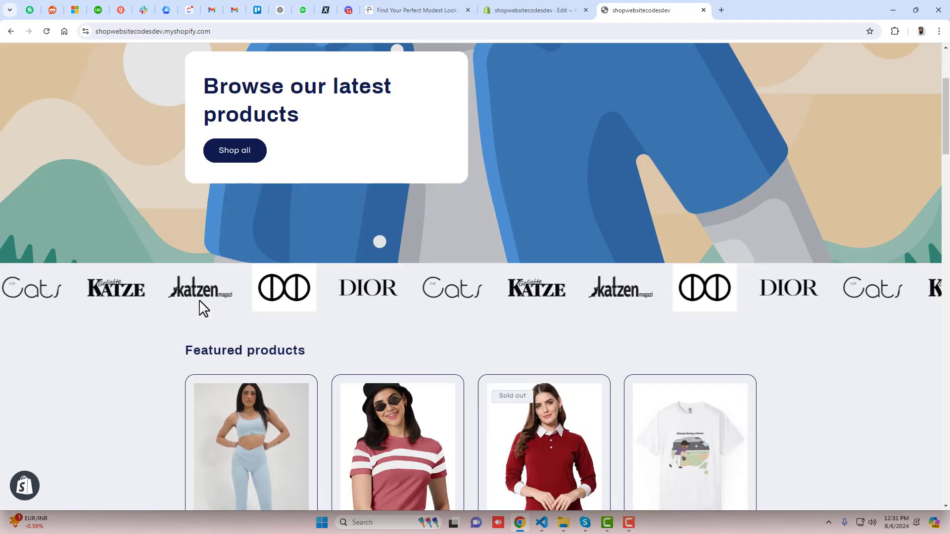
scroll(516, 284, down, 3)
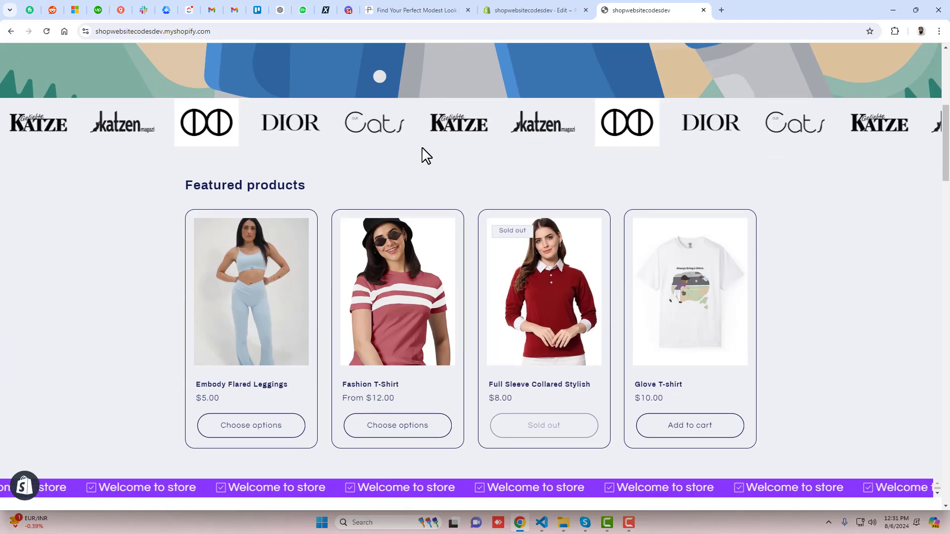
scroll(559, 148, down, 3)
scroll(564, 172, down, 3)
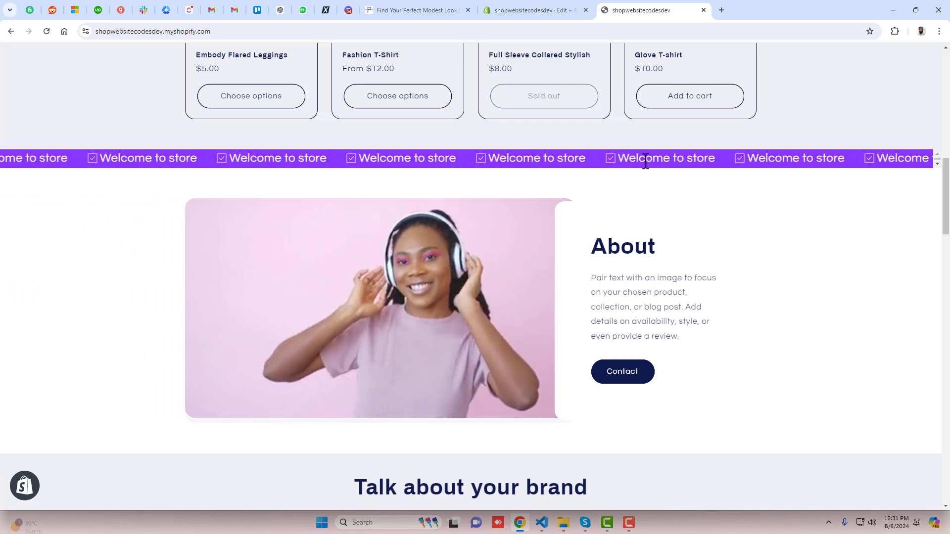
scroll(596, 307, down, 3)
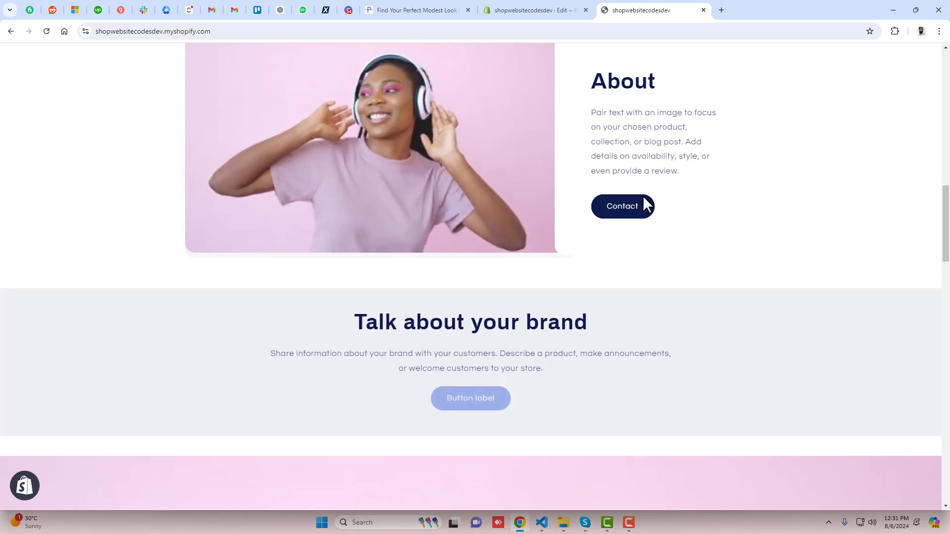
scroll(683, 212, down, 3)
scroll(679, 211, down, 3)
scroll(300, 272, down, 3)
scroll(533, 294, down, 3)
scroll(532, 294, down, 5)
scroll(532, 294, down, 3)
scroll(533, 294, down, 3)
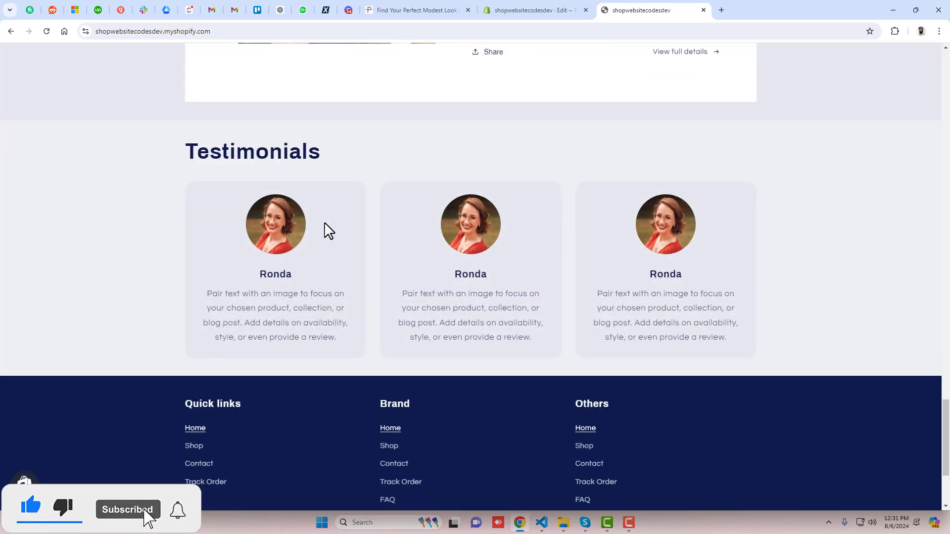
scroll(431, 280, down, 3)
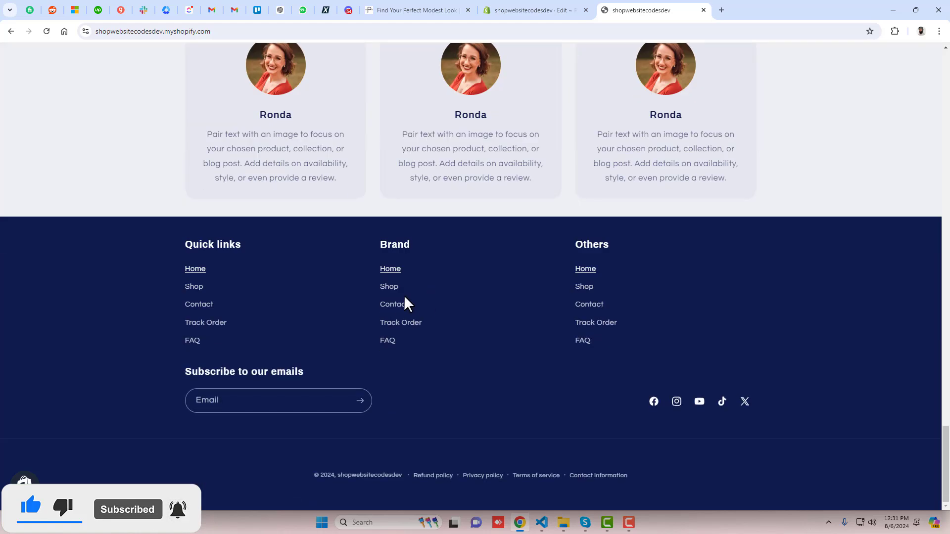
Visit the Track Order, Contact and FAQ pages, expanding the first FAQ row.
click(400, 329)
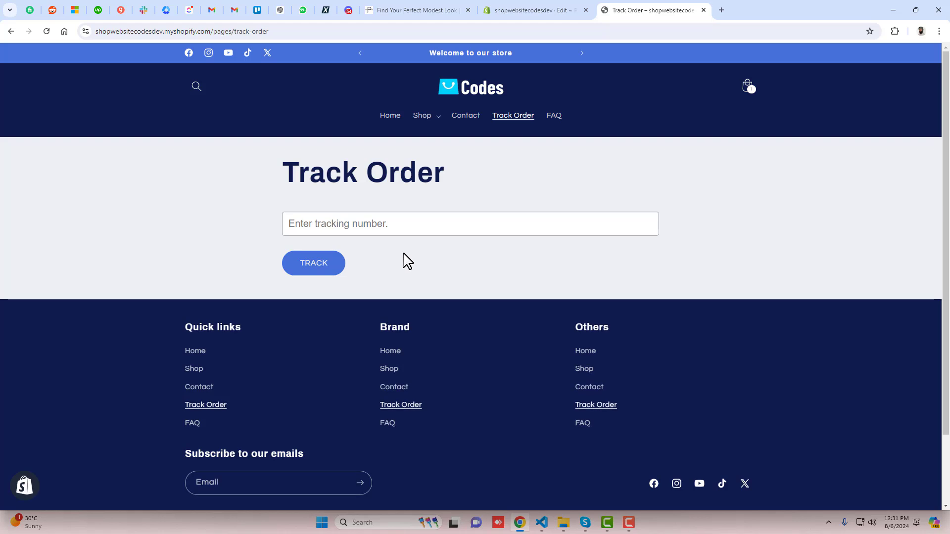
click(466, 116)
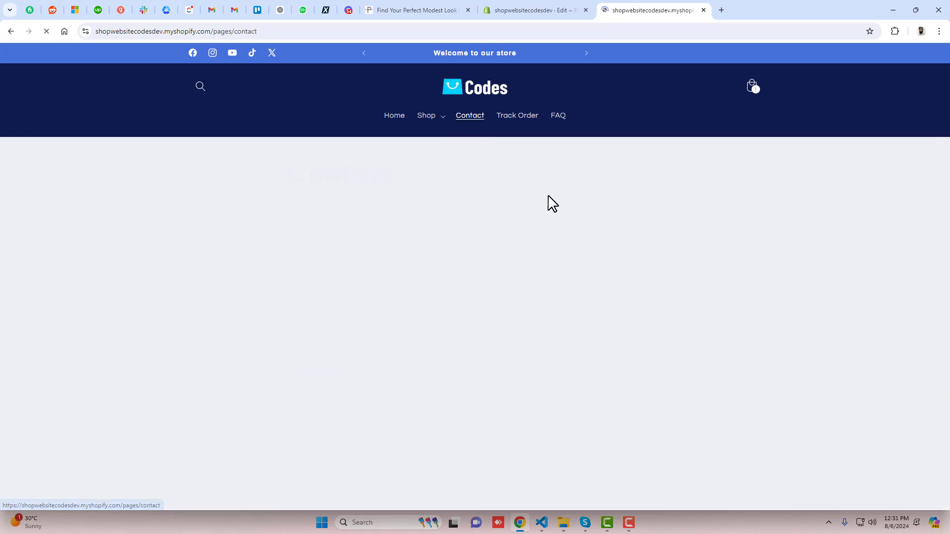
click(554, 117)
click(559, 217)
Go to Shop > Branded and browse the Best Seller and Brand New collections.
click(426, 119)
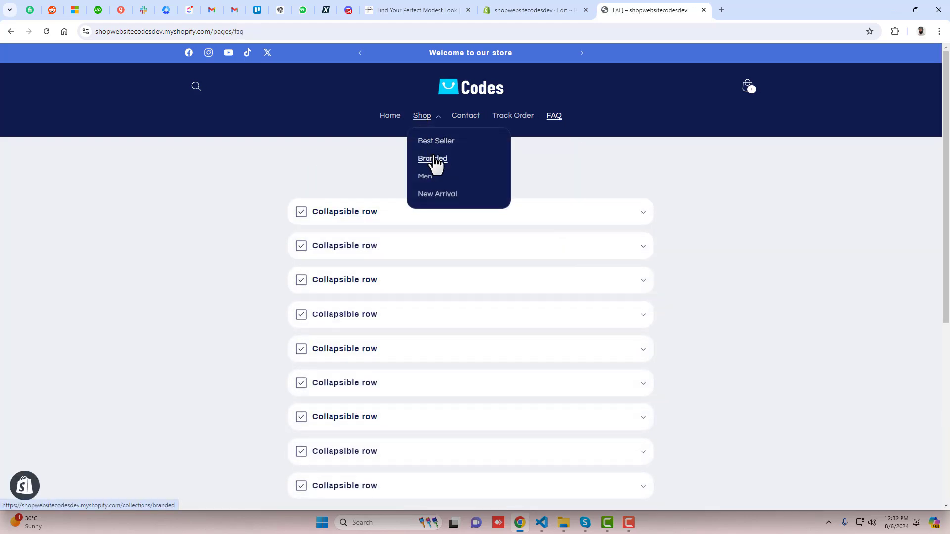
click(430, 157)
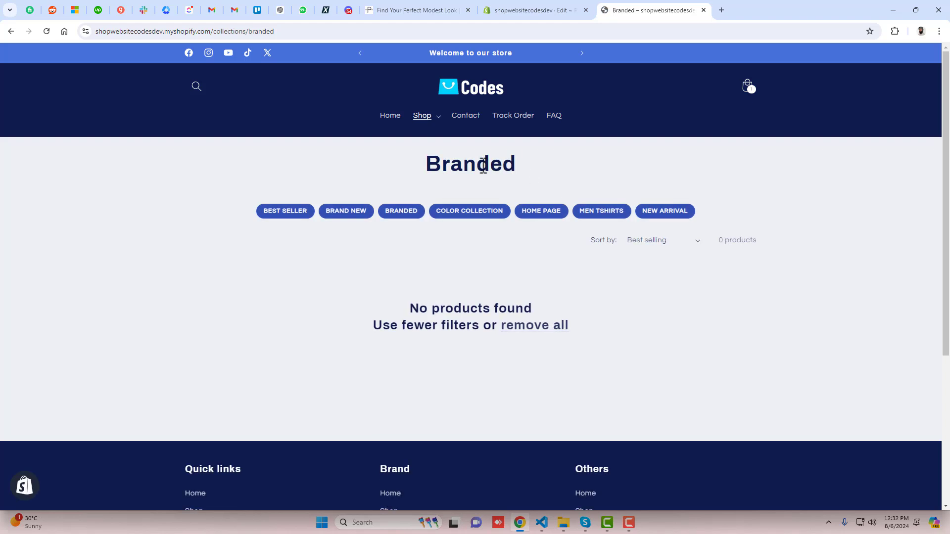
click(295, 216)
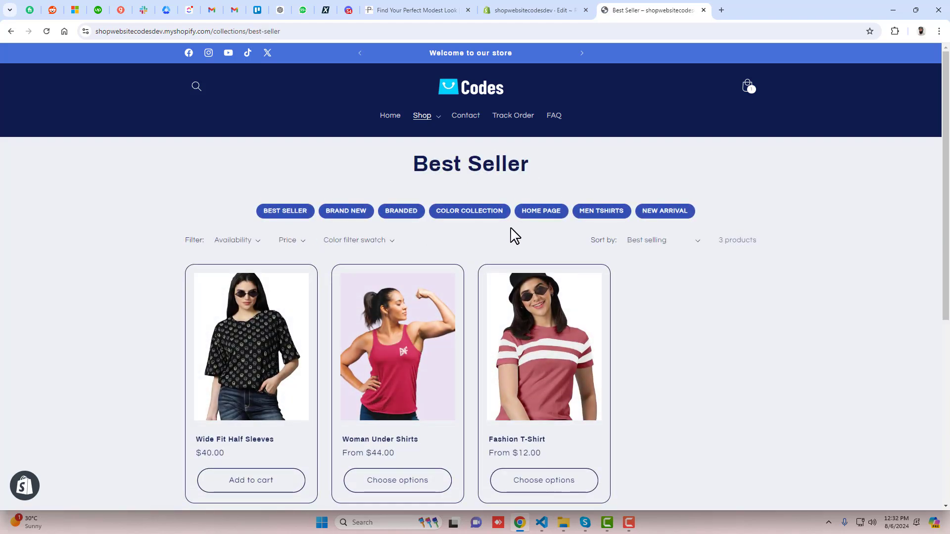
right_click(657, 163)
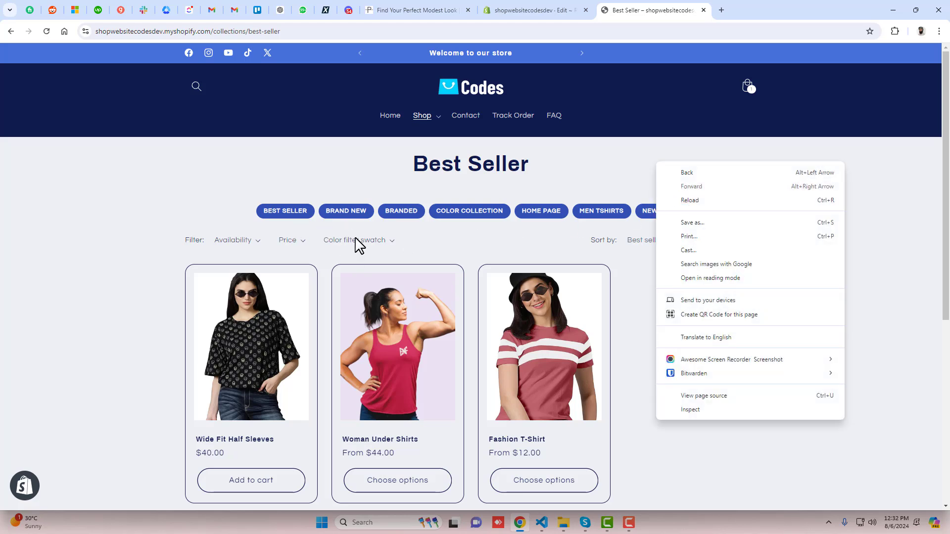
click(434, 241)
click(285, 213)
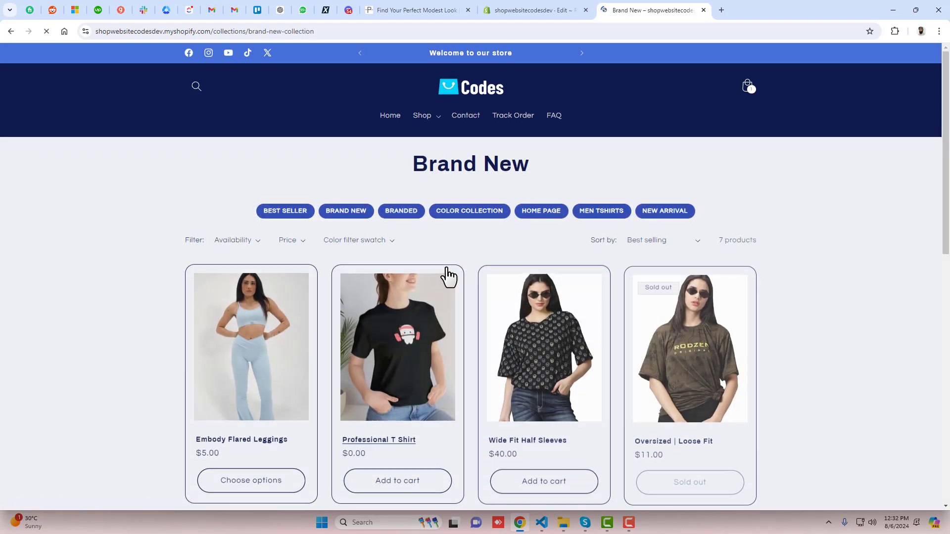
scroll(519, 334, down, 5)
scroll(500, 297, up, 5)
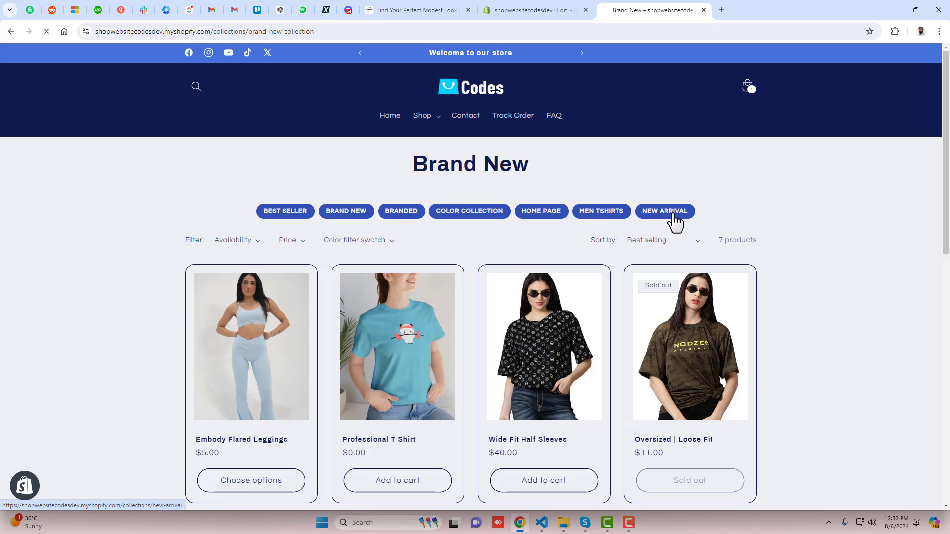
View New Arrival, return to Best Seller and inspect it in a phone-width preview.
click(672, 213)
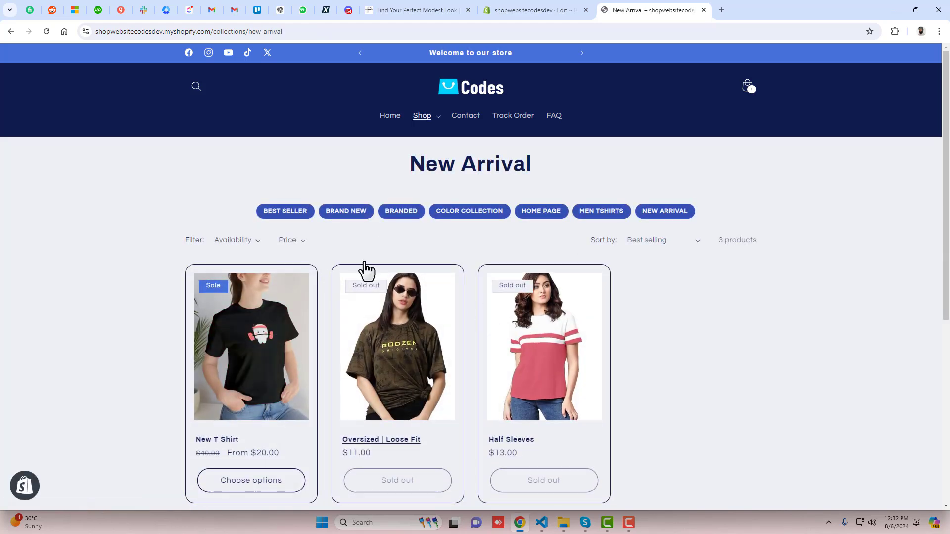
click(290, 213)
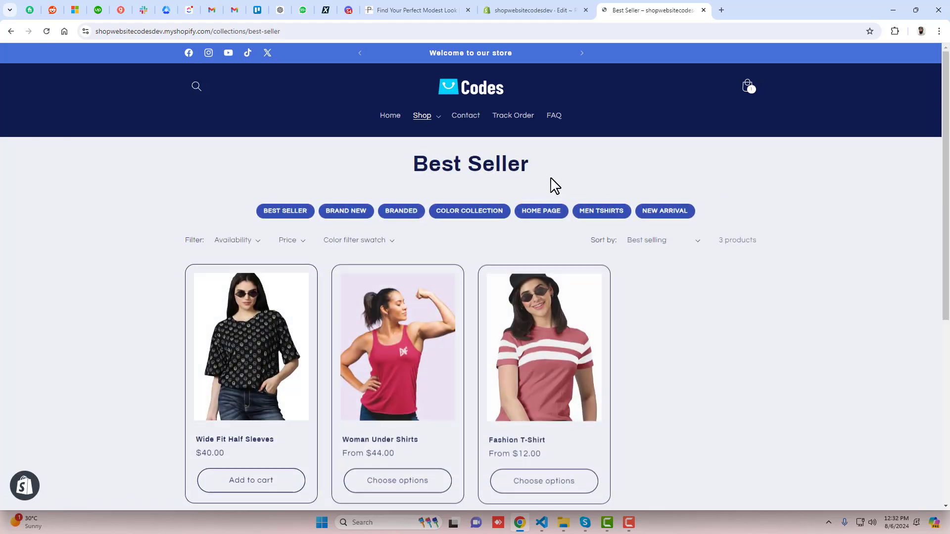
right_click(550, 179)
click(644, 429)
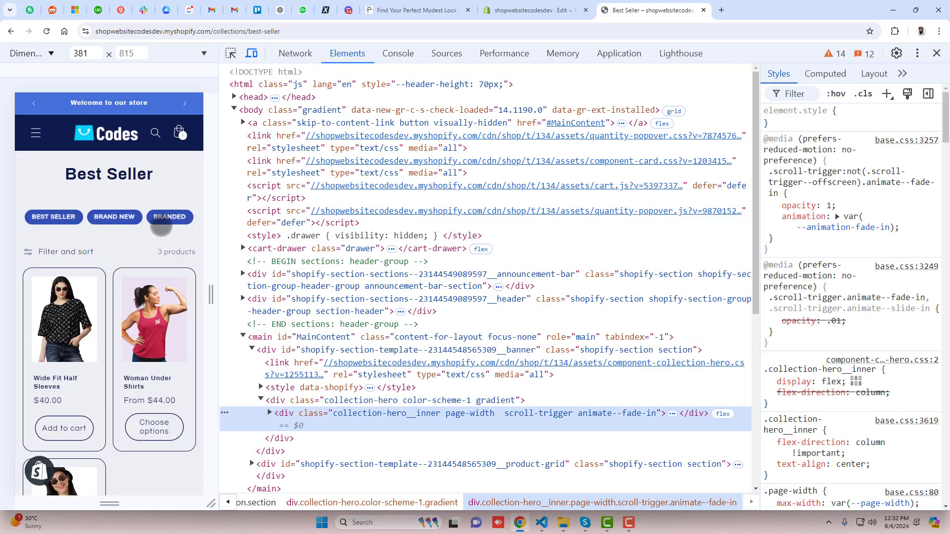
Close DevTools and select the live viewer count on the Wide Fit Half Sleeves page.
click(936, 53)
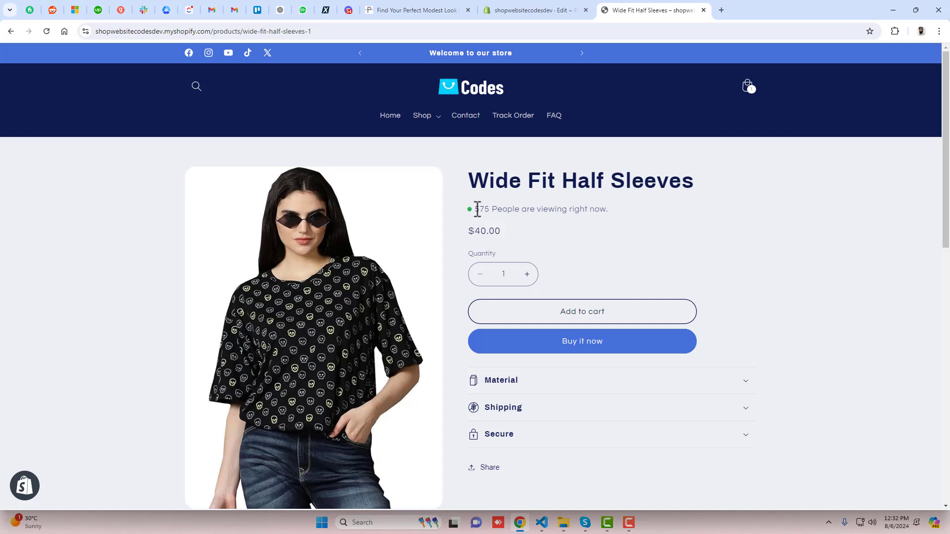
drag(525, 212, 586, 215)
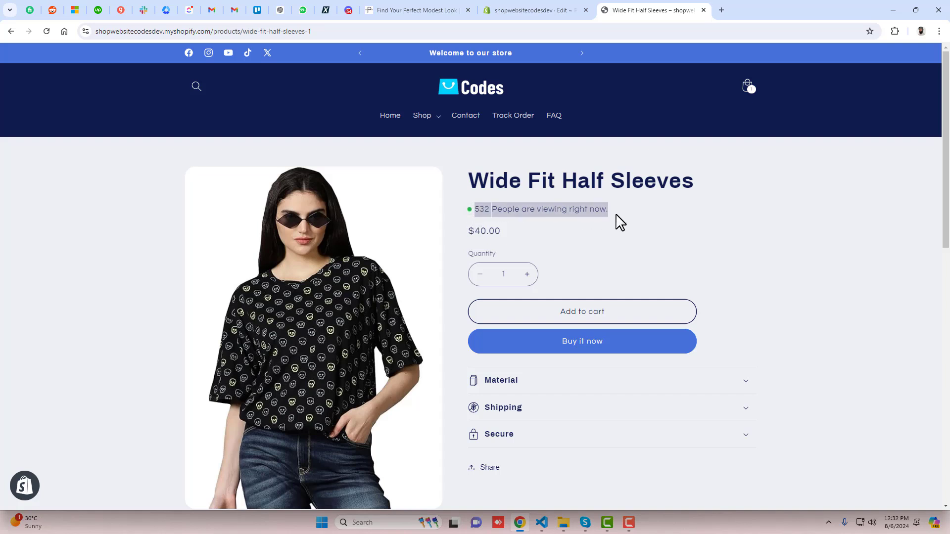
click(550, 229)
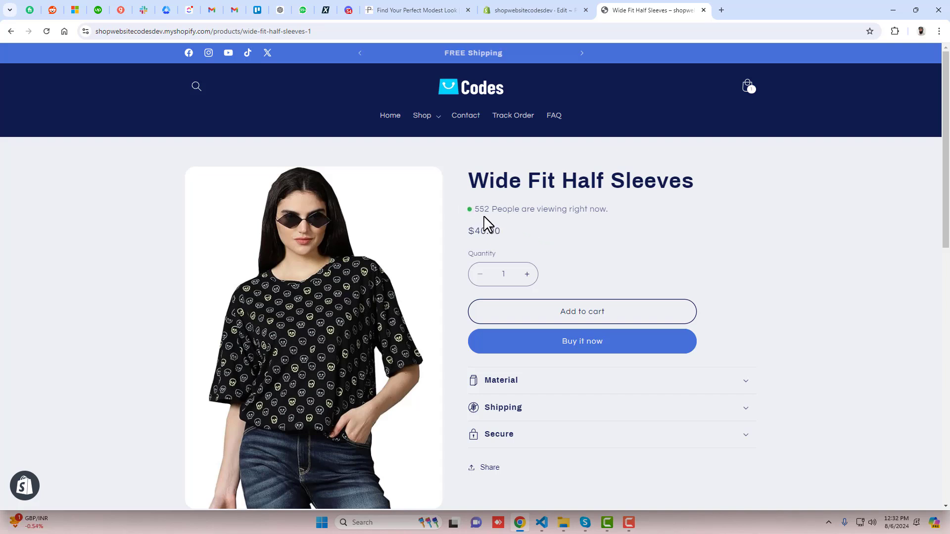
Expand the Material, Shipping and Secure details and scroll through them.
scroll(564, 287, down, 3)
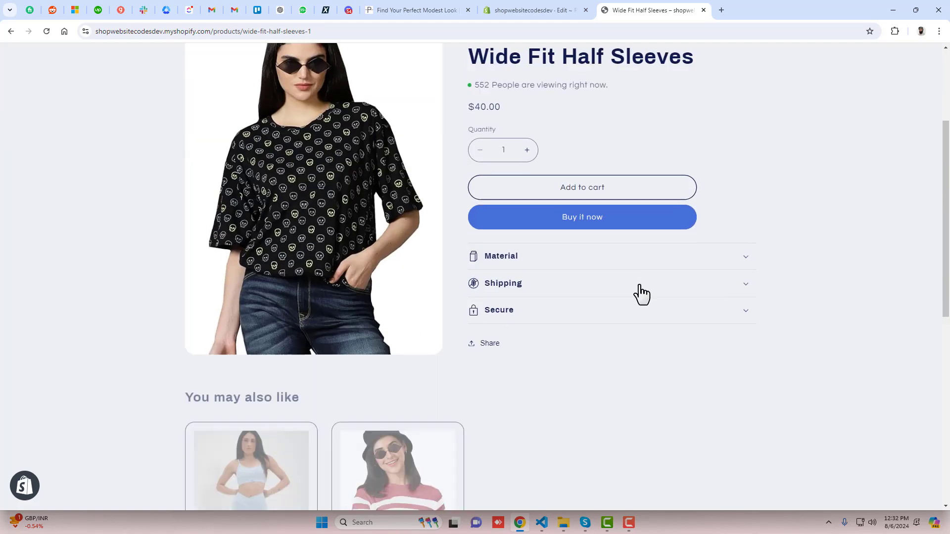
click(627, 256)
click(585, 316)
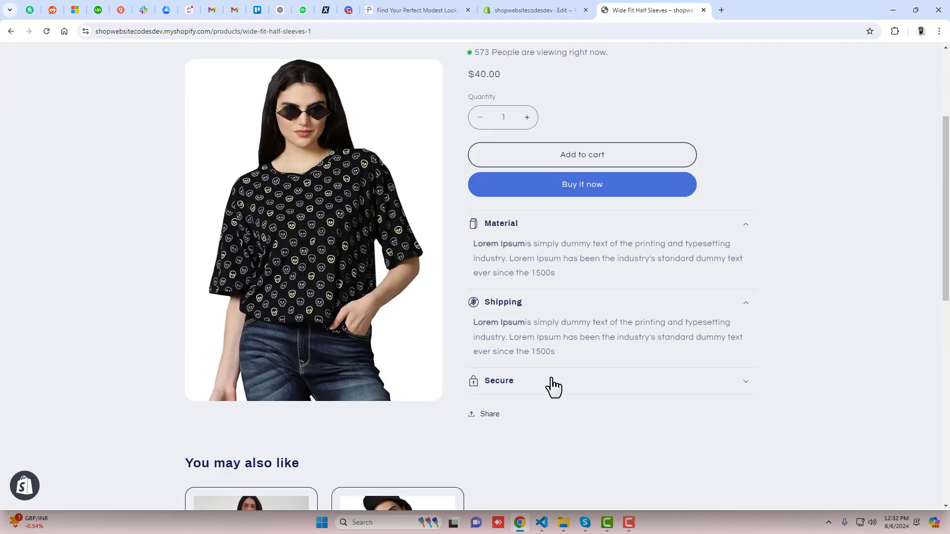
scroll(621, 360, down, 5)
scroll(609, 350, down, 3)
scroll(602, 343, down, 2)
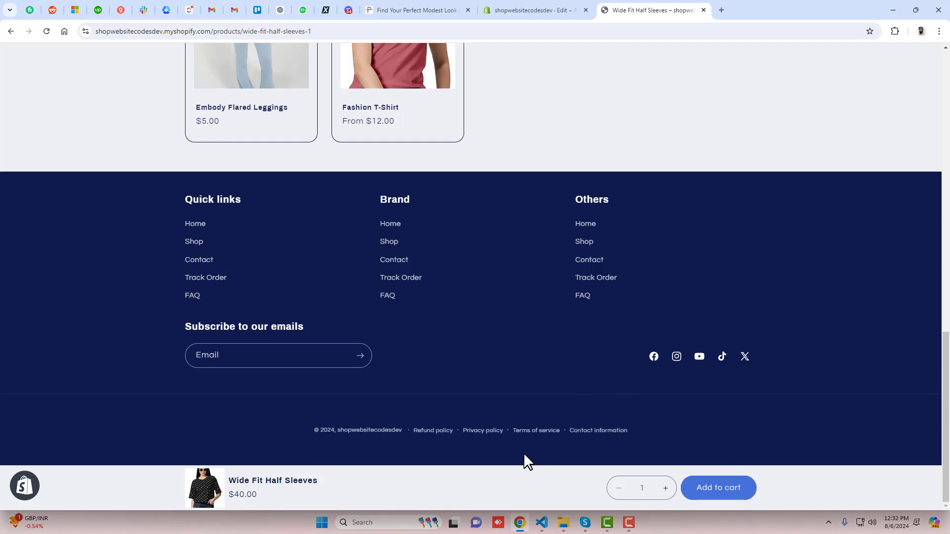
scroll(613, 248, up, 15)
scroll(612, 248, down, 4)
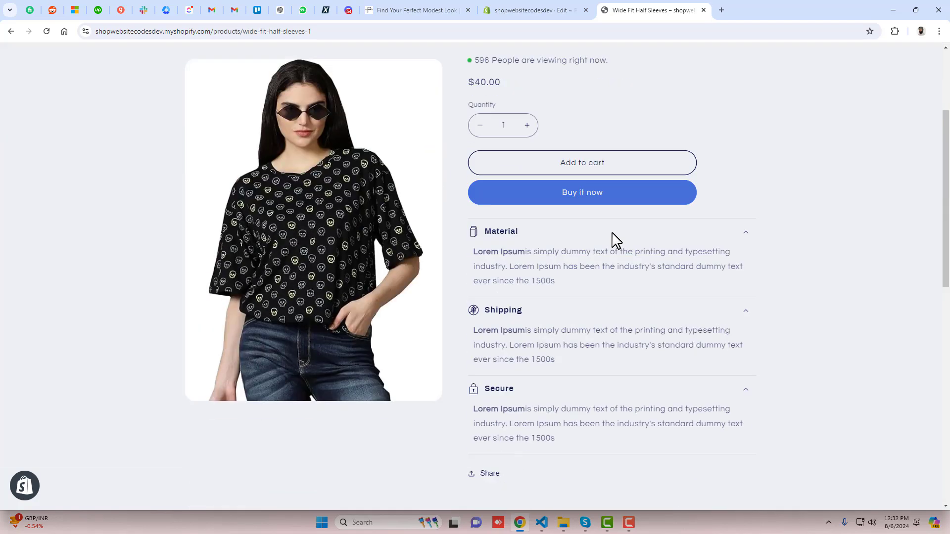
scroll(612, 249, down, 2)
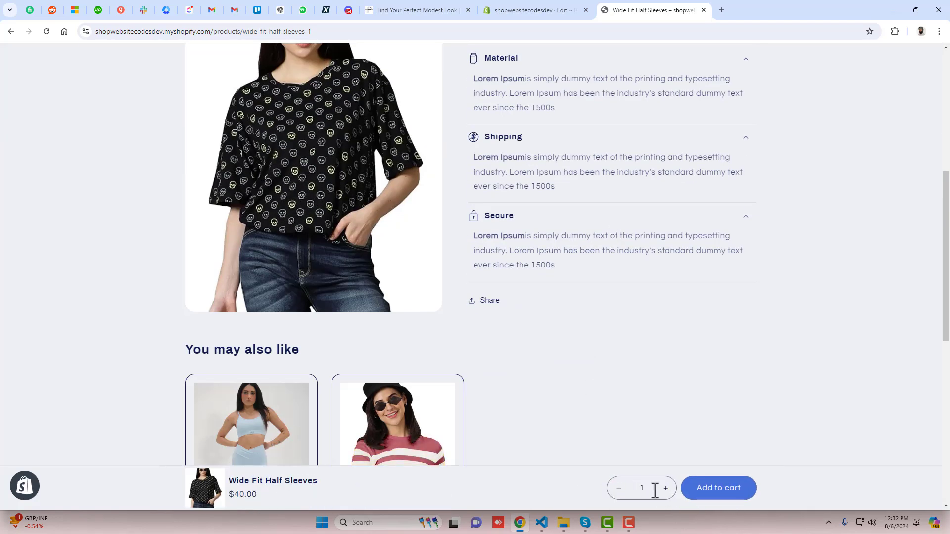
scroll(618, 317, up, 7)
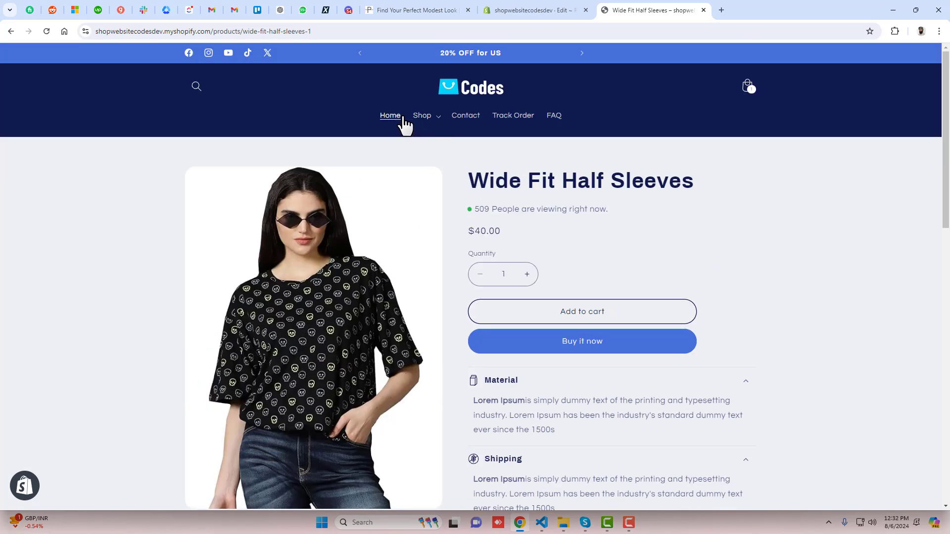
Open the Fashion T-Shirt product from the Branded collection's Brand New pill.
click(422, 116)
click(440, 166)
click(336, 213)
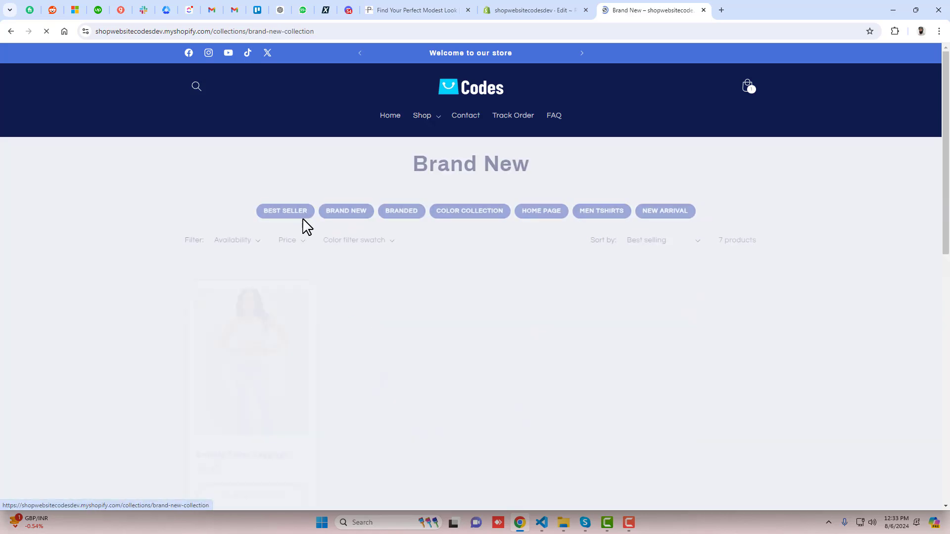
scroll(495, 331, down, 3)
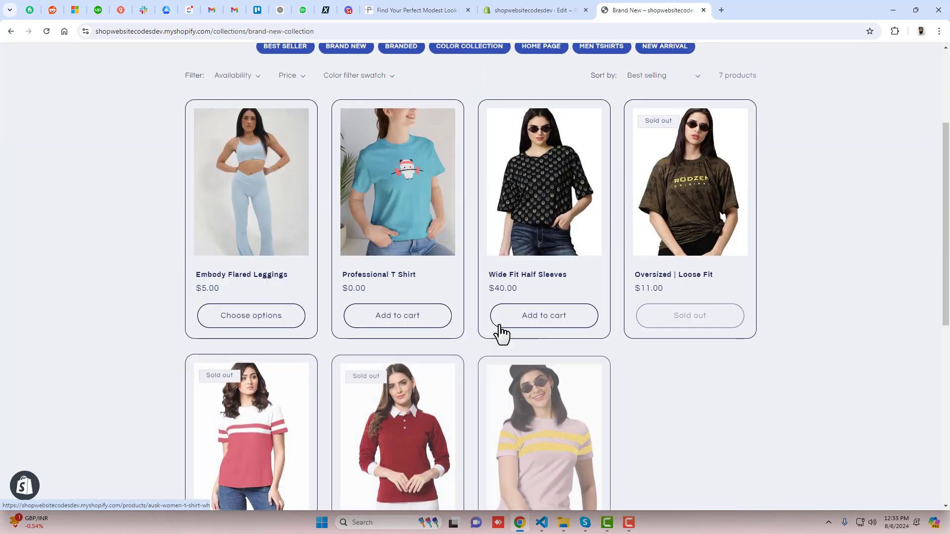
scroll(494, 331, down, 3)
click(519, 305)
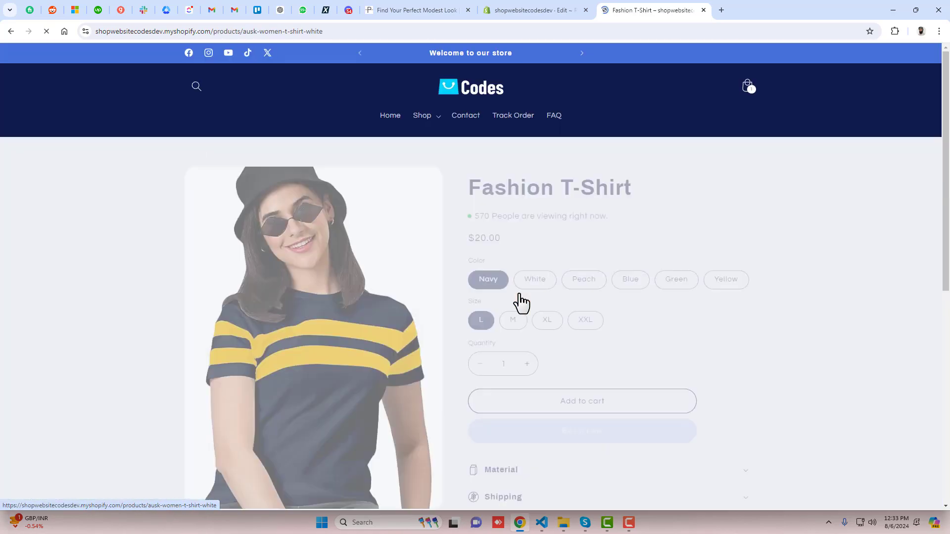
Check the sticky variant list, keeping Navy / L at $20.00, and scroll the page.
scroll(612, 346, down, 10)
click(568, 499)
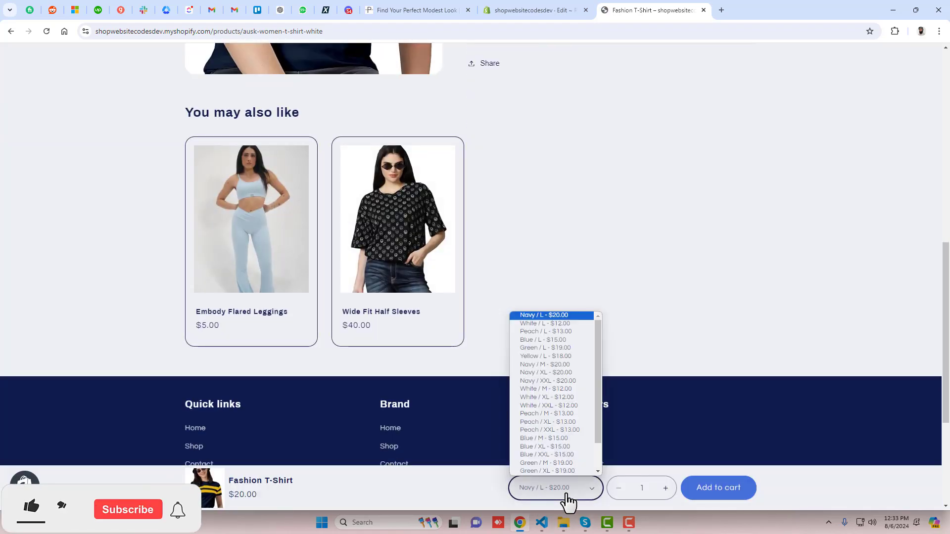
click(568, 500)
scroll(464, 380, down, 4)
scroll(464, 379, up, 12)
scroll(399, 449, down, 6)
scroll(398, 449, down, 5)
scroll(395, 474, down, 2)
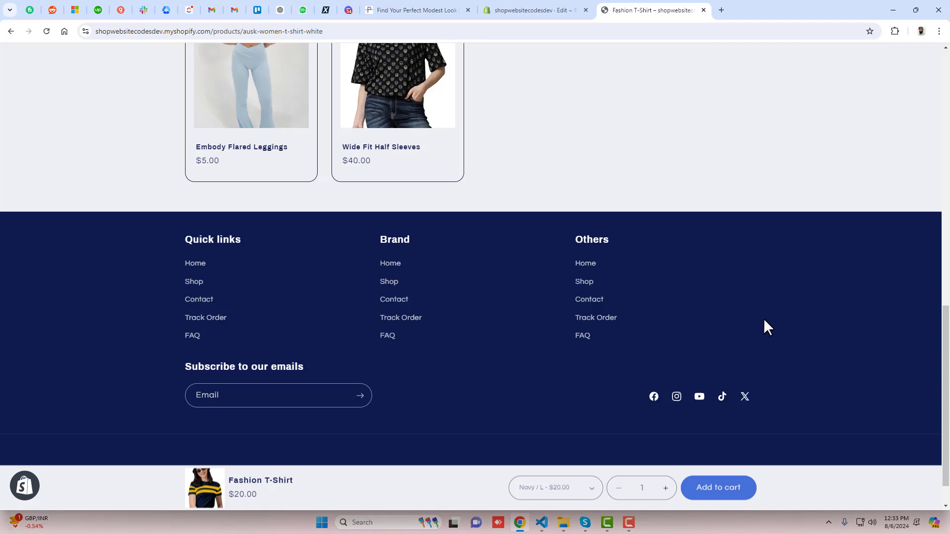
scroll(764, 321, up, 15)
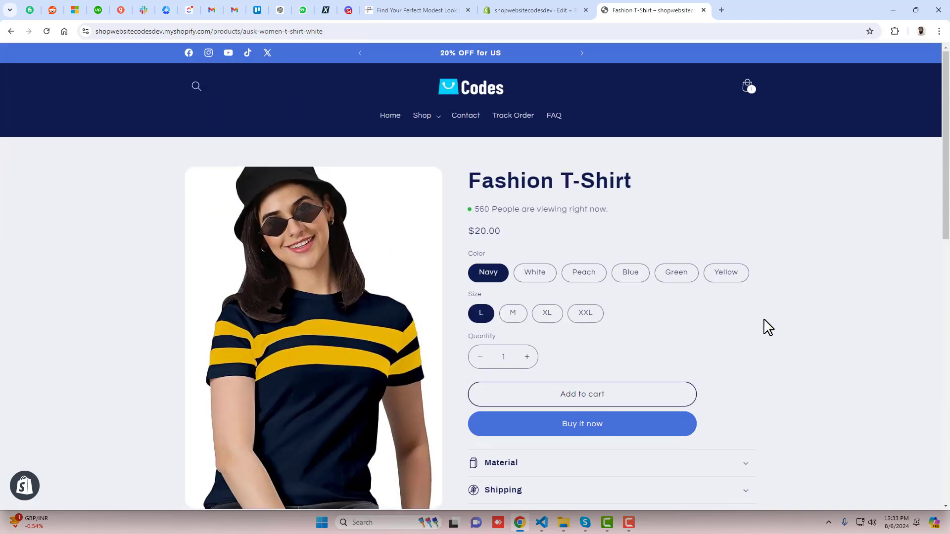